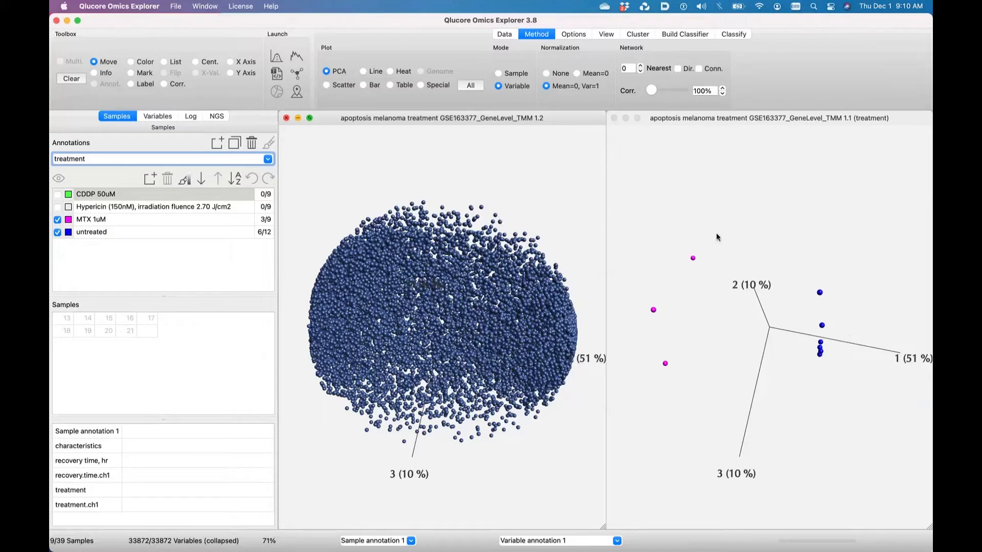
Show the "recovery time, hr" sample annotation for the PCA sample plot.
left_click(780, 145)
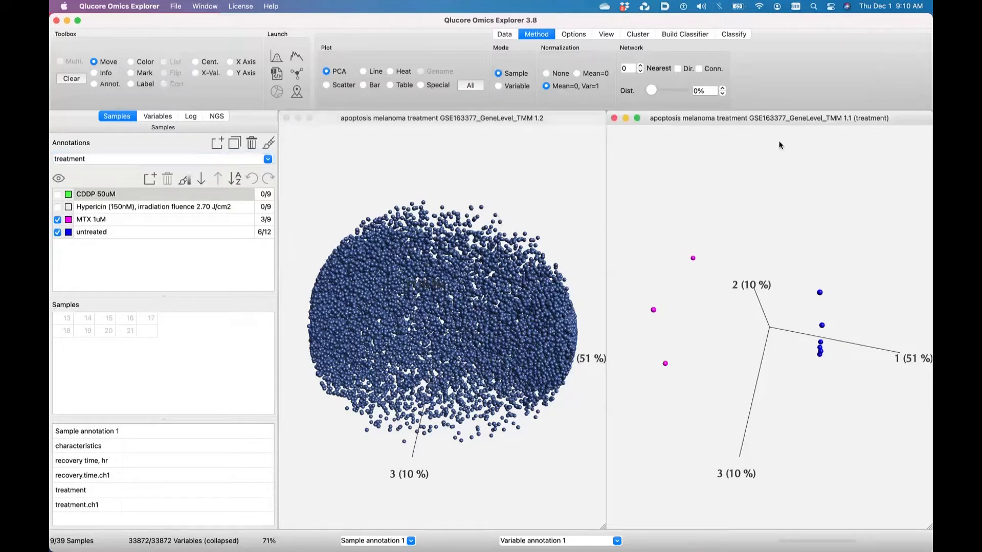
left_click_drag(794, 146, 759, 310)
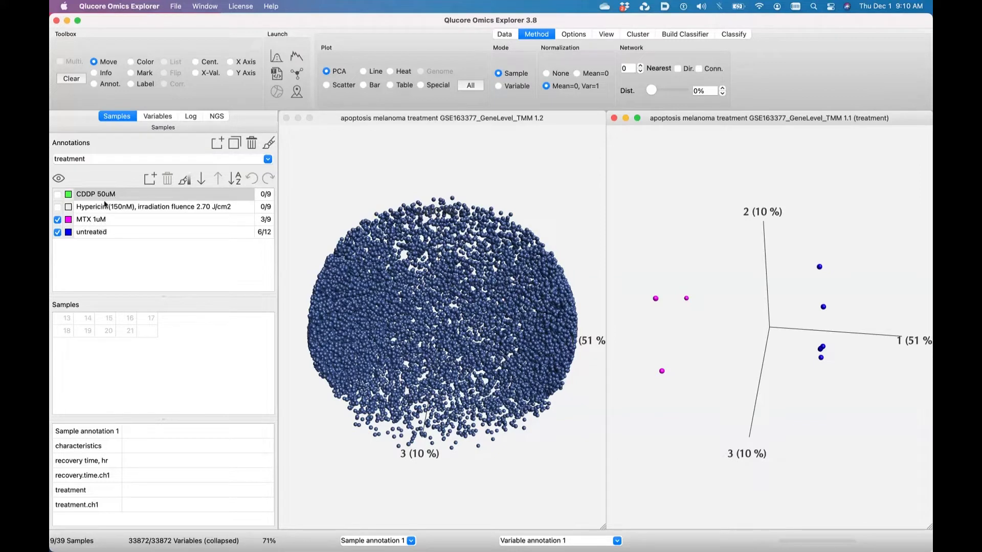
left_click(268, 160)
left_click(251, 190)
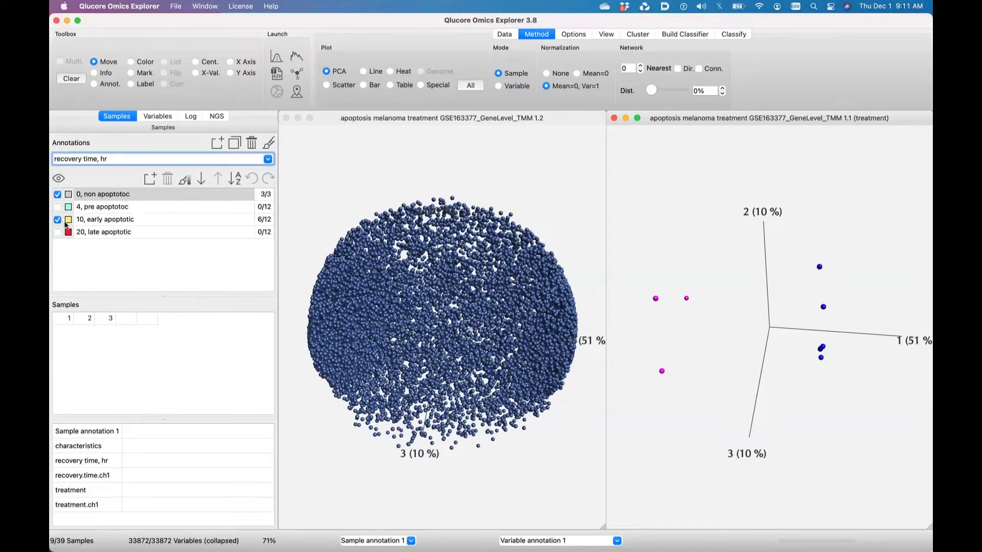
Open the statistics settings and set the filter to Two Group Comparison on the treatment annotation.
left_click(276, 63)
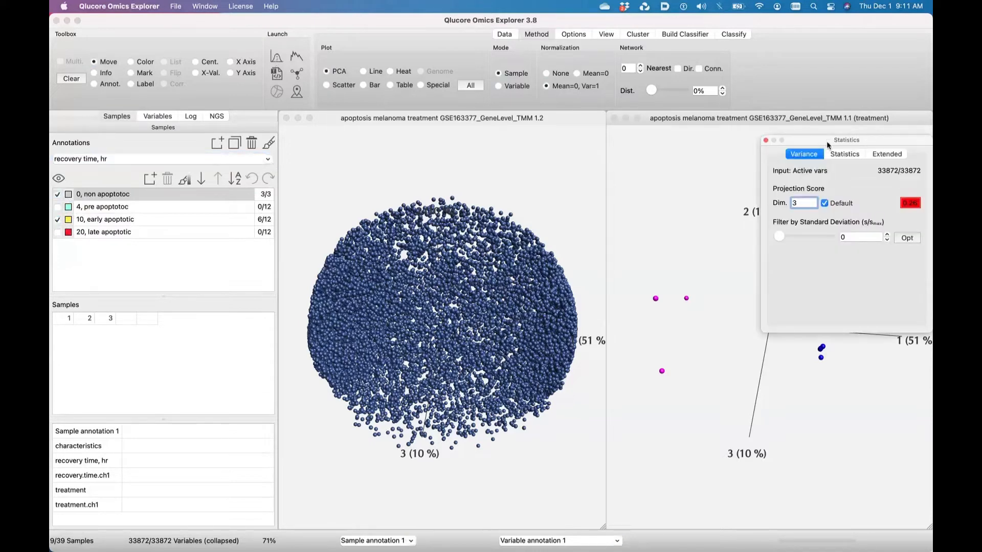
left_click_drag(829, 145, 202, 231)
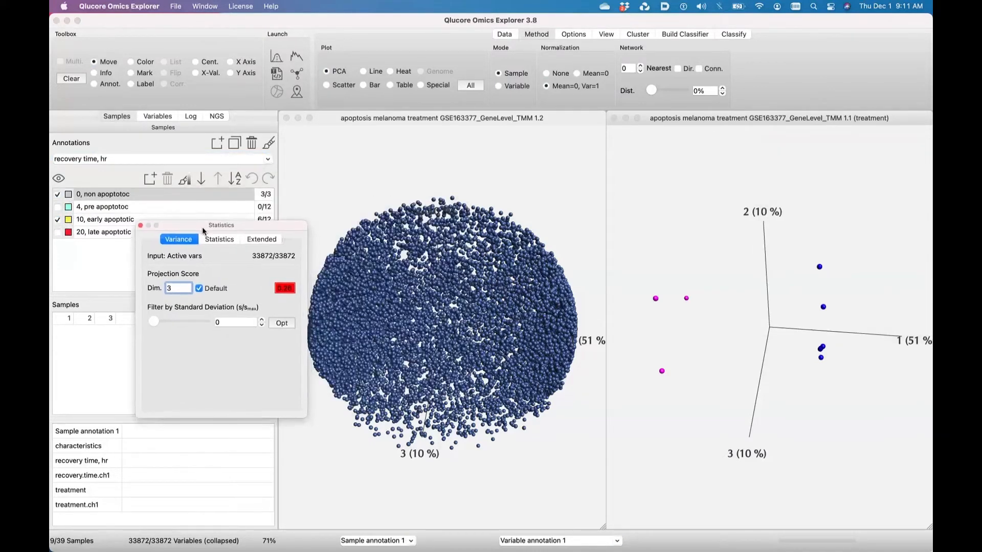
left_click(219, 240)
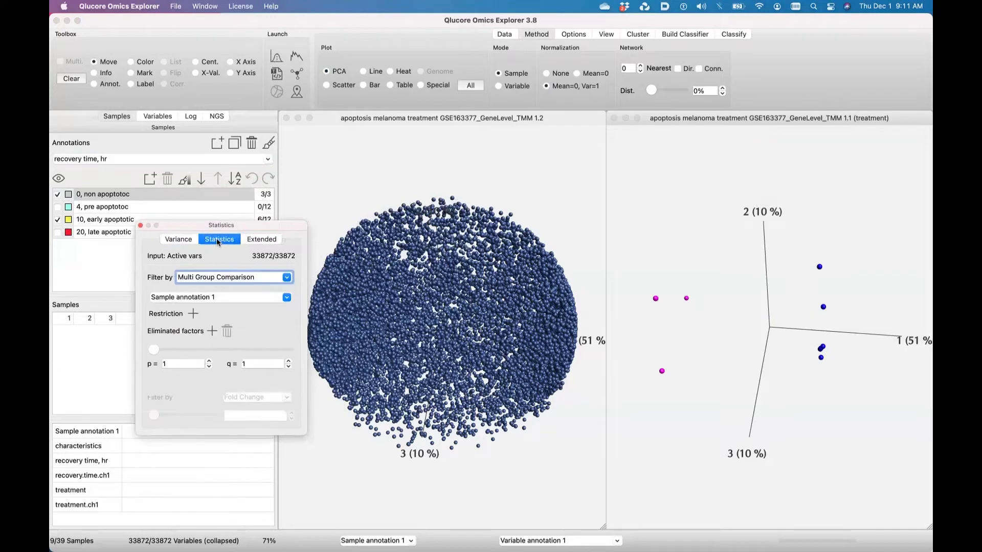
left_click(287, 278)
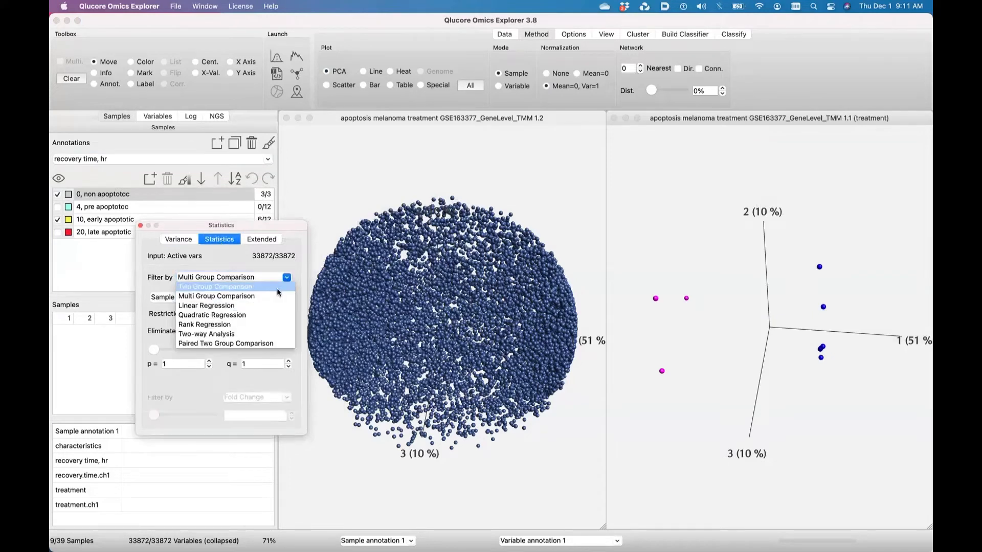
left_click(278, 287)
left_click(258, 298)
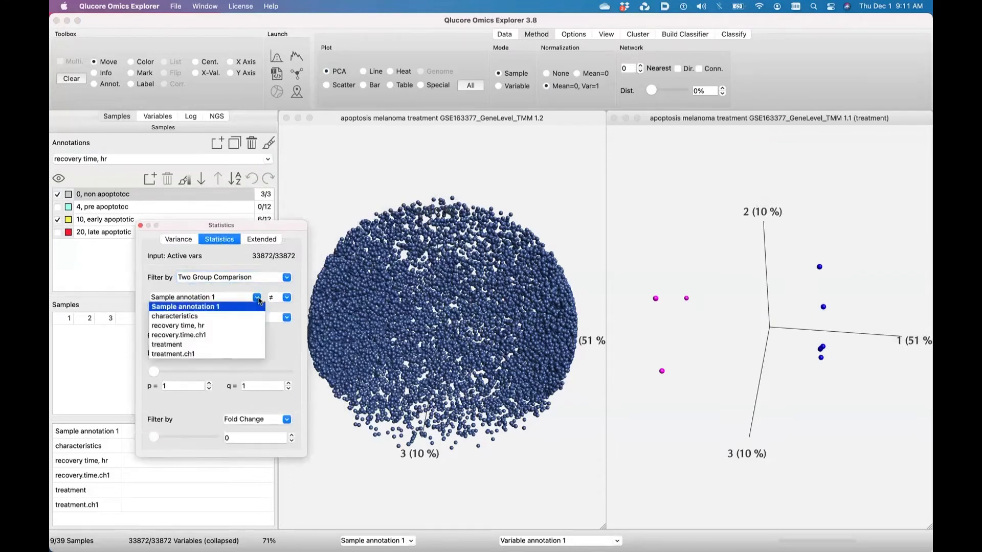
left_click(234, 344)
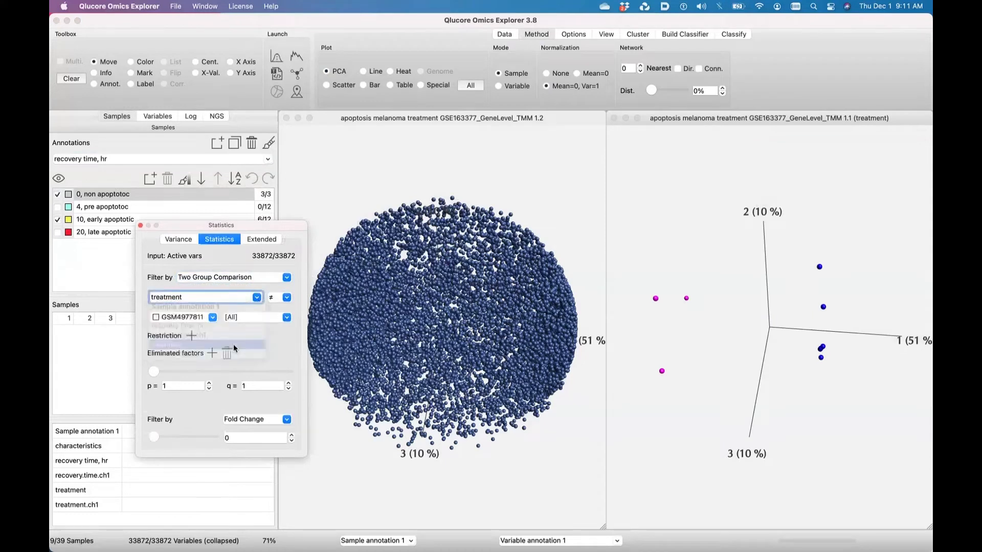
Compare the MTX 1uM group against the untreated group, using ≠ as the comparison direction.
left_click(213, 318)
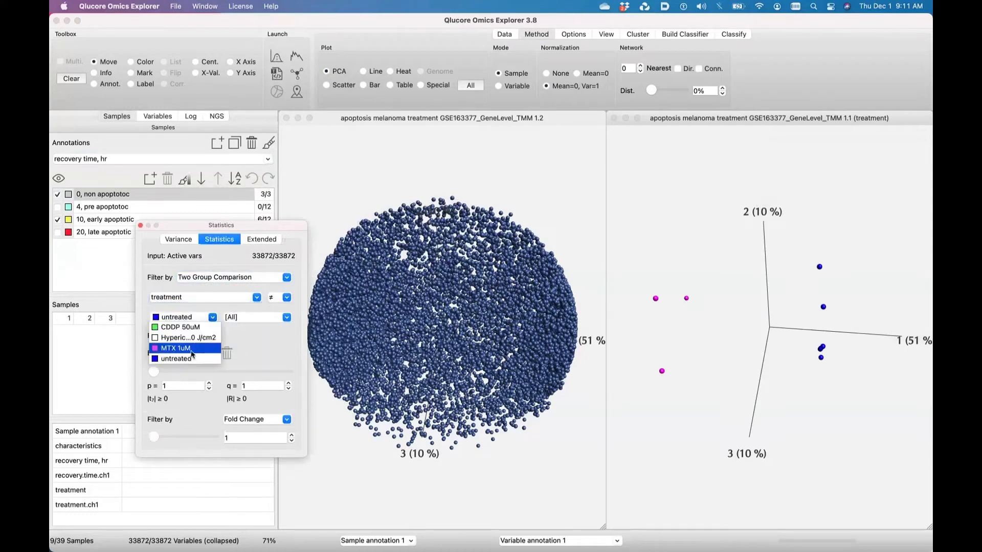
left_click(191, 351)
left_click(286, 317)
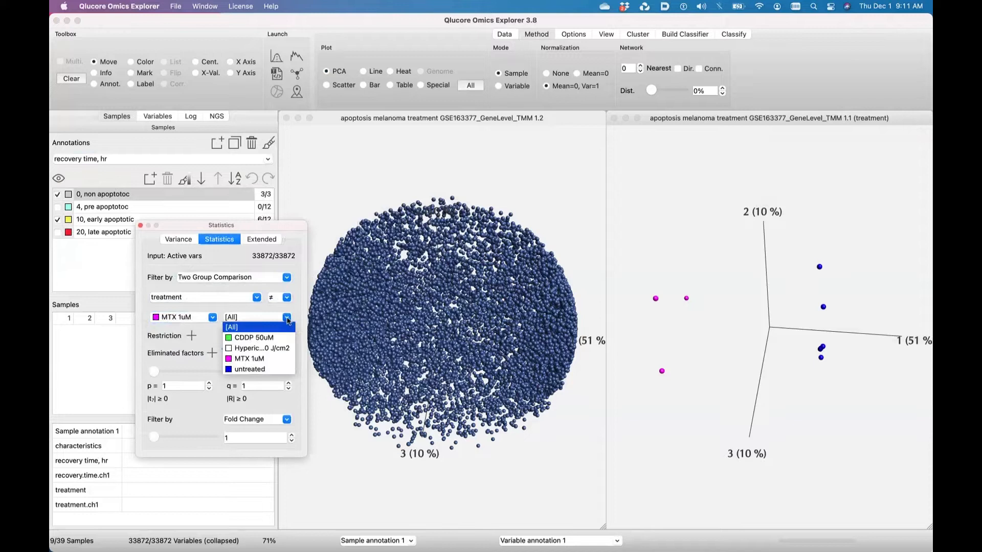
left_click(264, 370)
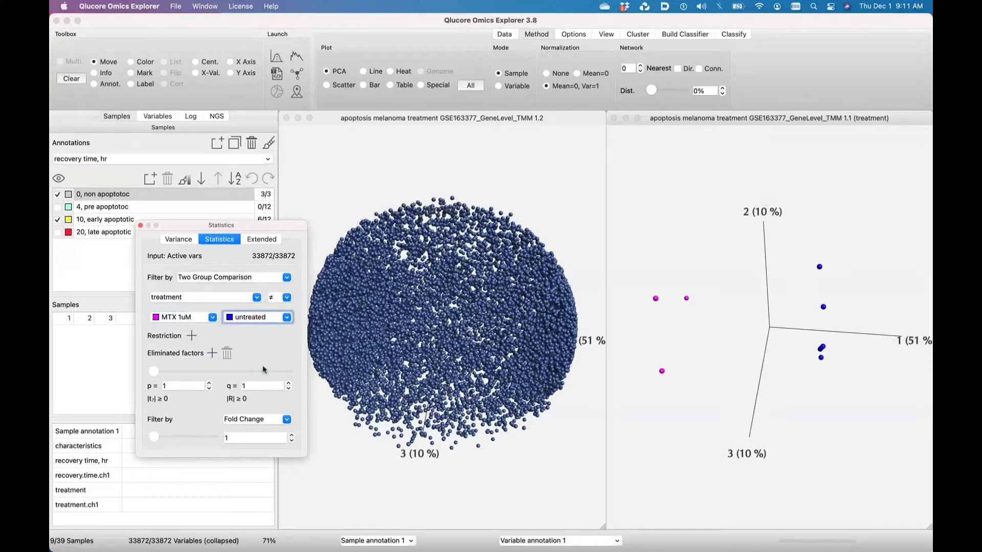
left_click(287, 299)
left_click(280, 307)
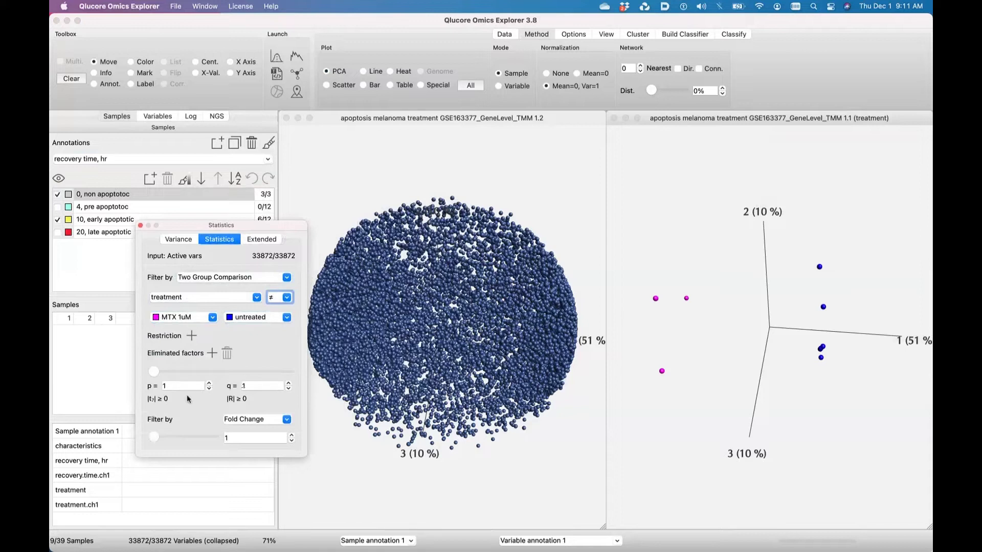
Set the p-value cutoff of the two-group comparison to 0.05.
left_click_drag(182, 387, 66, 389)
type("0.05")
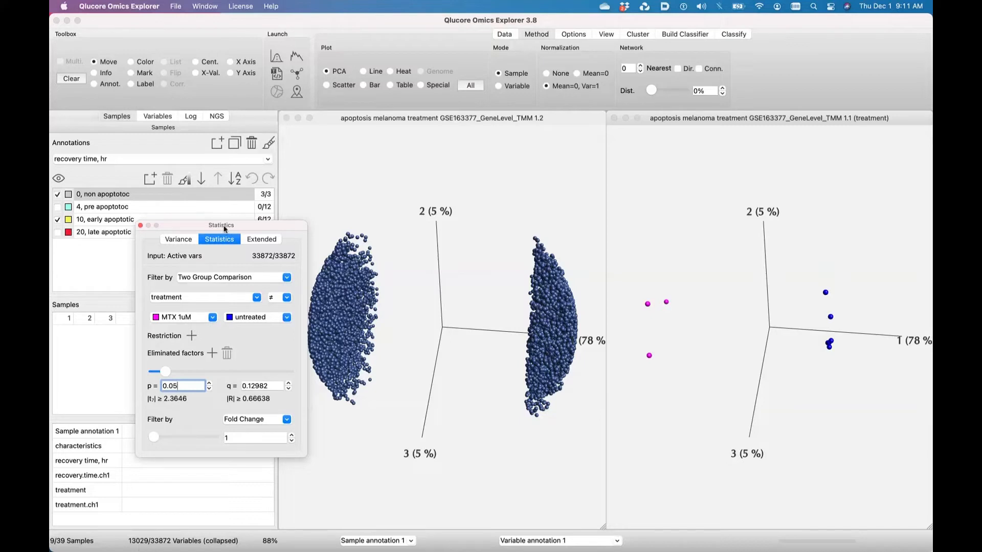
left_click_drag(226, 230, 379, 145)
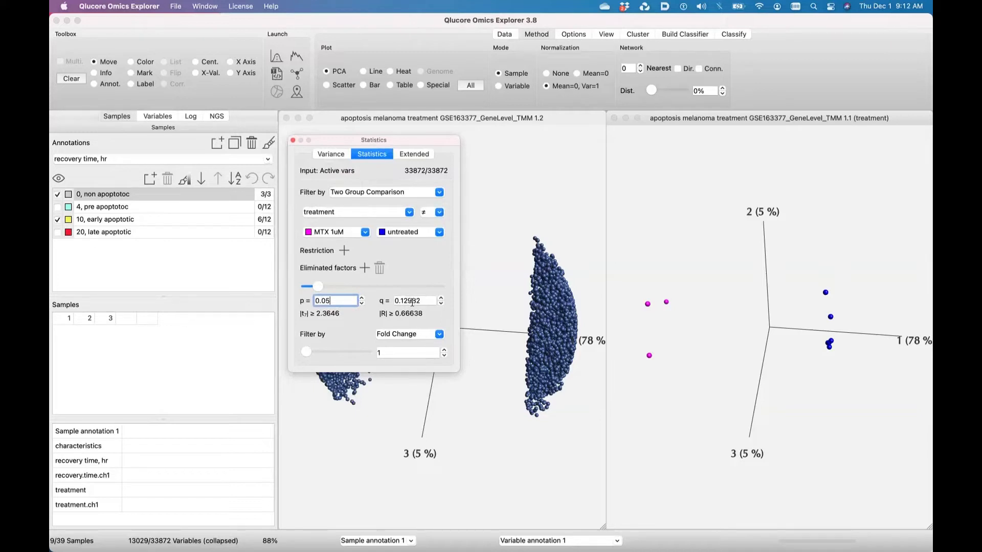
Set the q-value cutoff of the two-group comparison to 0.05.
left_click_drag(422, 301, 401, 301)
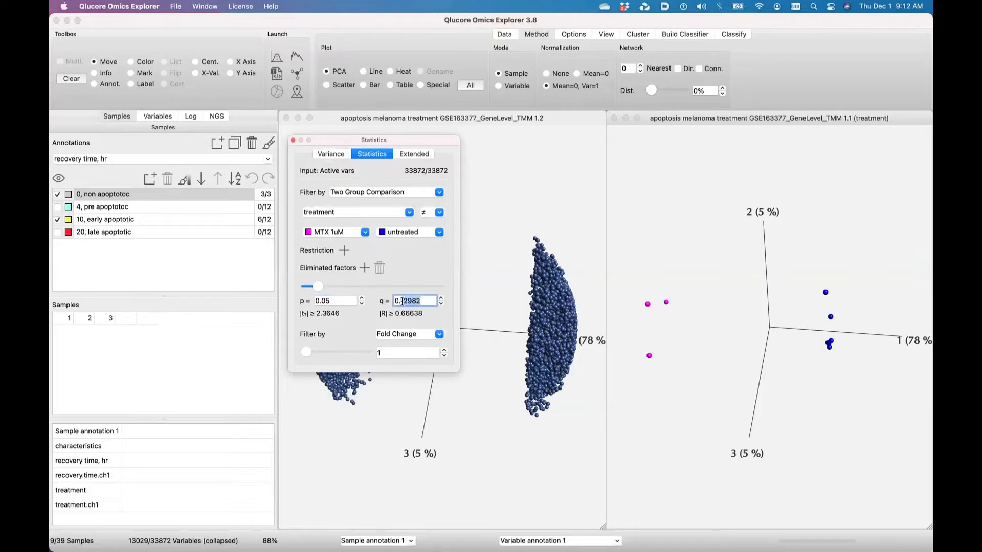
key("BackSpace")
type("05")
key("Return")
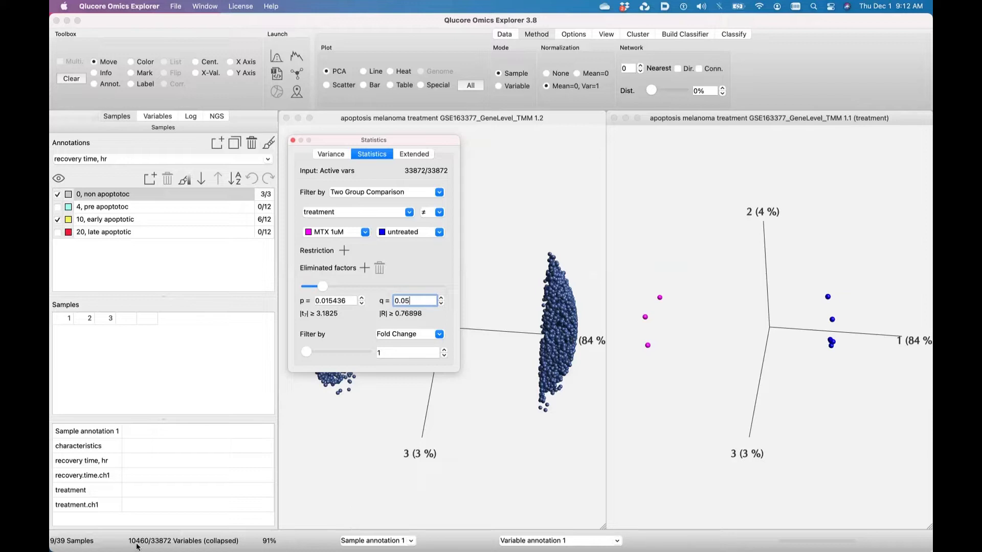
Show the variable list and add p-value and q-value columns beside the gene symbols.
left_click(158, 116)
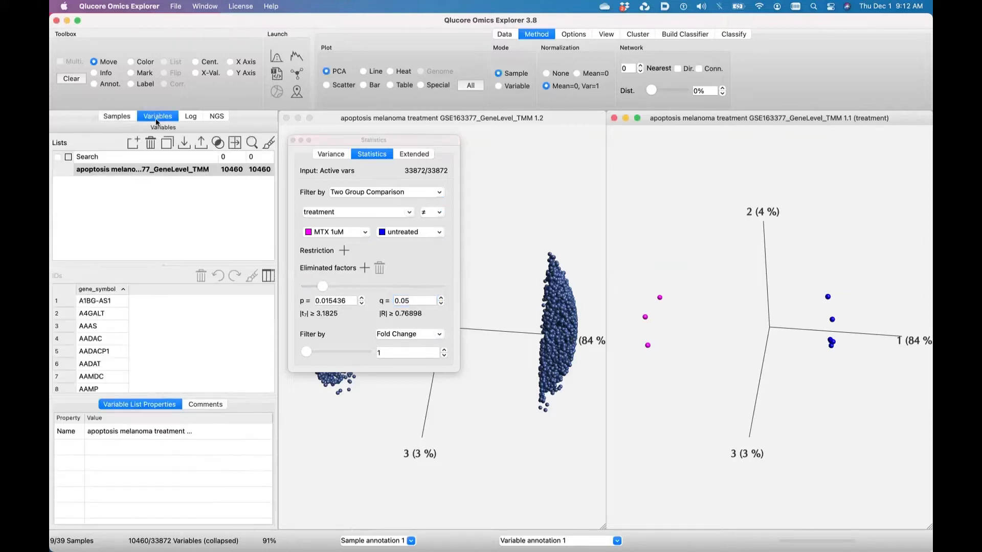
left_click(269, 276)
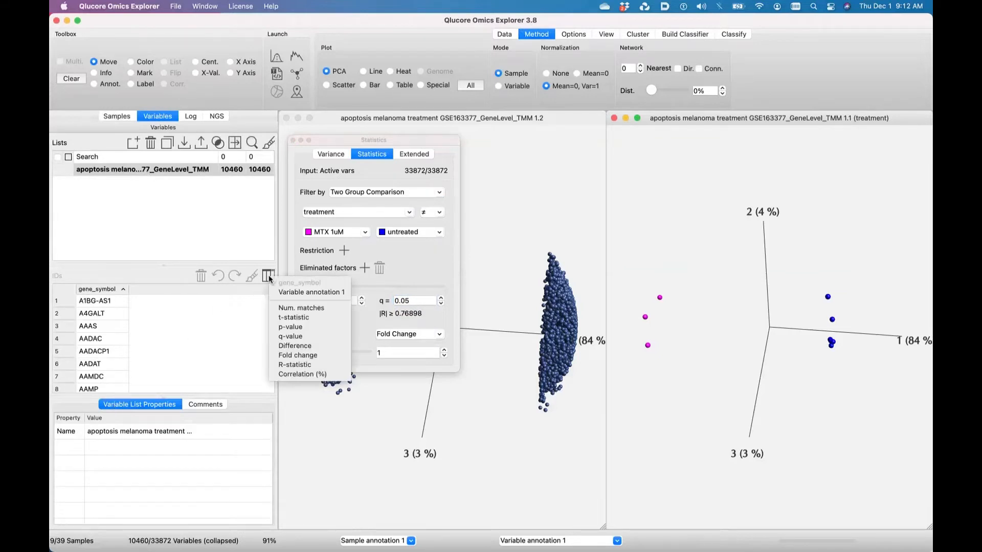
left_click(276, 326)
left_click(269, 277)
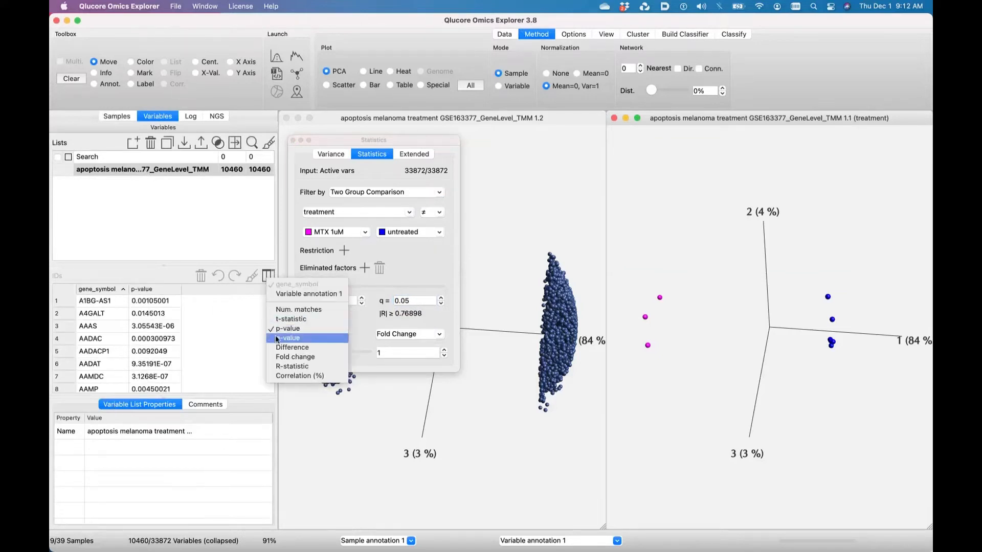
left_click(276, 338)
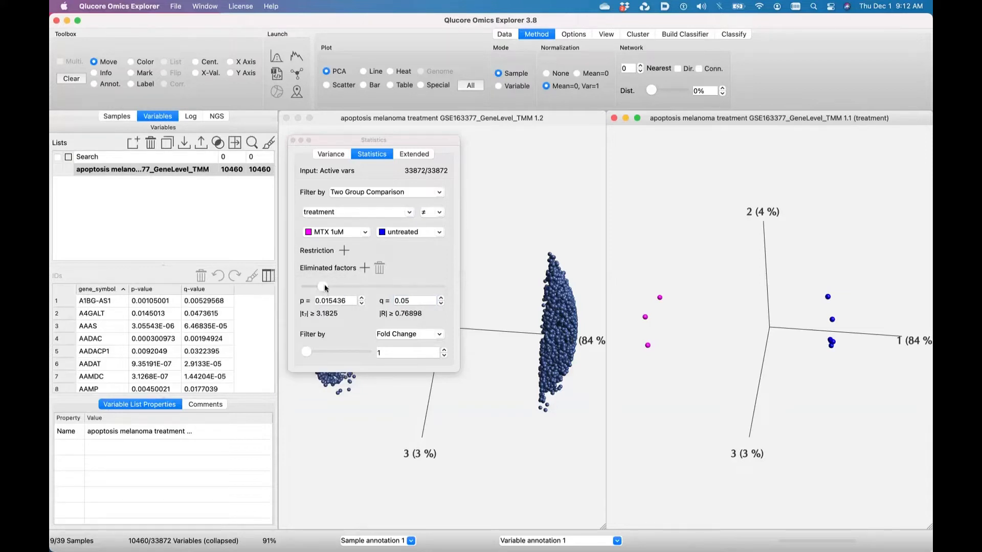
Tighten the comparison cutoff to p = 2.3e-10 and sort the variable list by ascending q-value.
left_click_drag(326, 288, 370, 290)
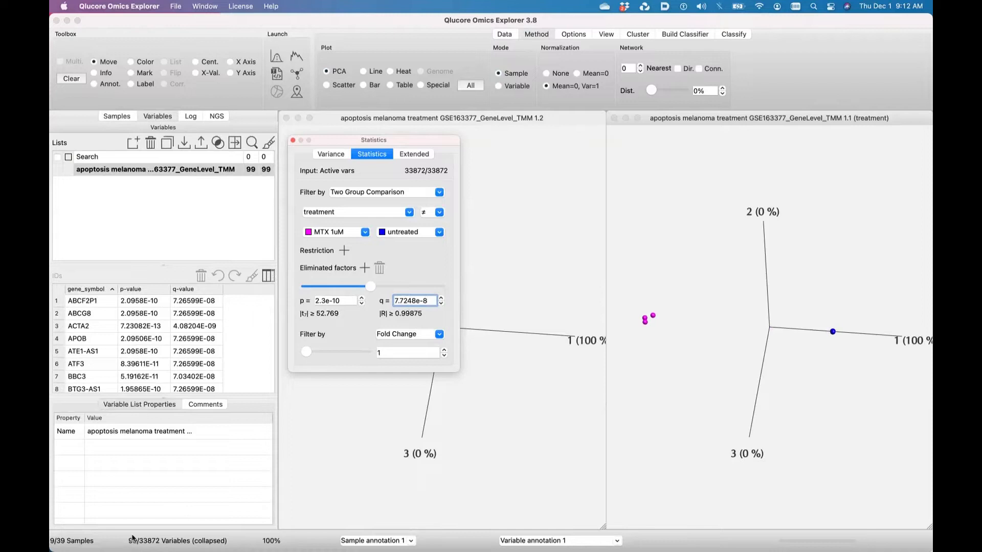
left_click(209, 290)
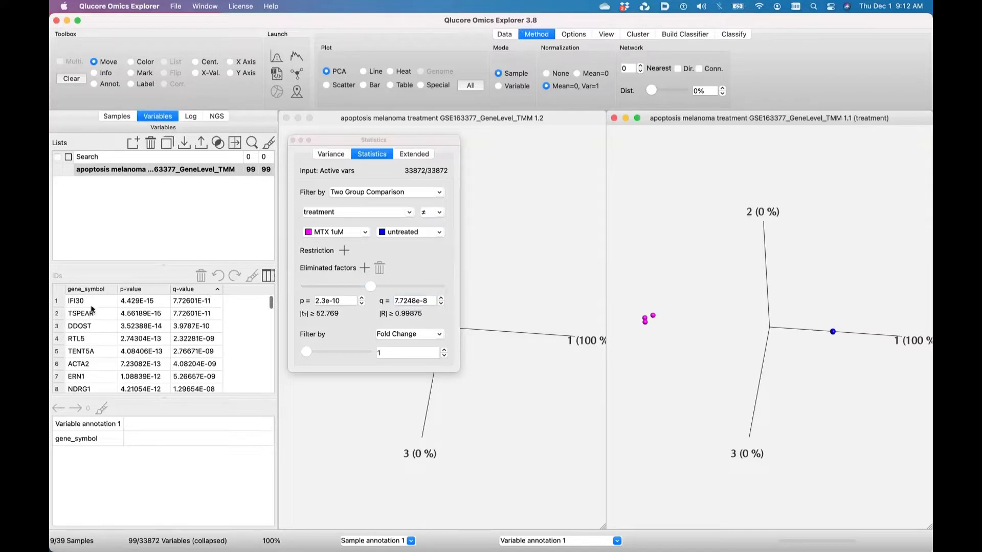
Select the gene IFI30 in the variable list and enlarge the list area to show more rows.
left_click(93, 302)
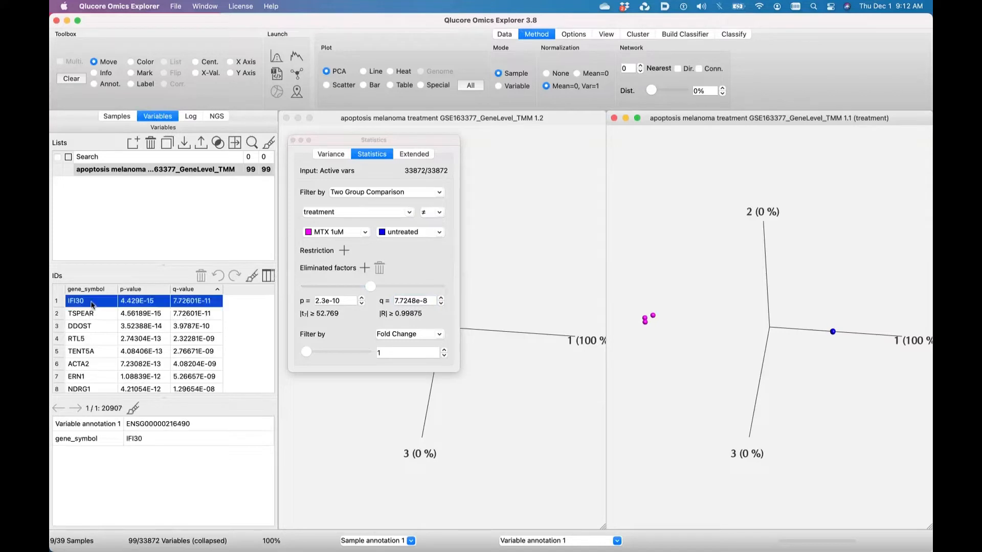
left_click(164, 264)
left_click_drag(164, 265, 165, 236)
Change the PCA sample plot to a Heat plot, moving the statistics dialog clear of the plot choices.
left_click_drag(362, 144, 229, 150)
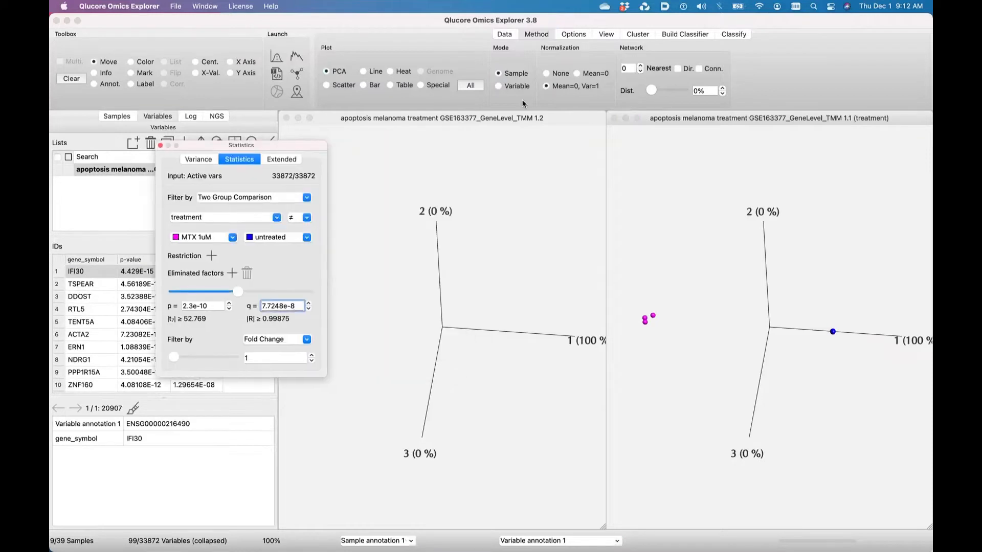
left_click(479, 86)
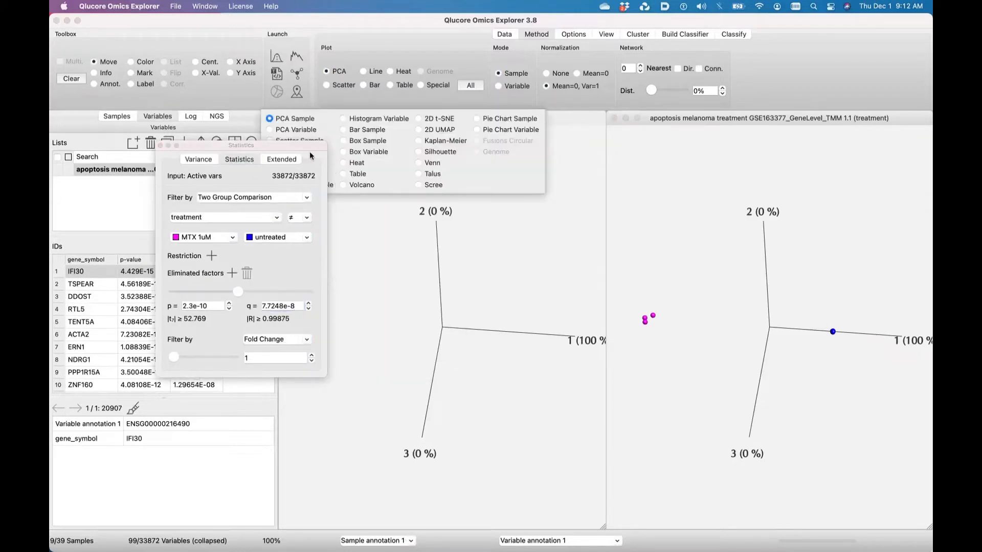
left_click_drag(309, 152, 291, 295)
left_click(475, 86)
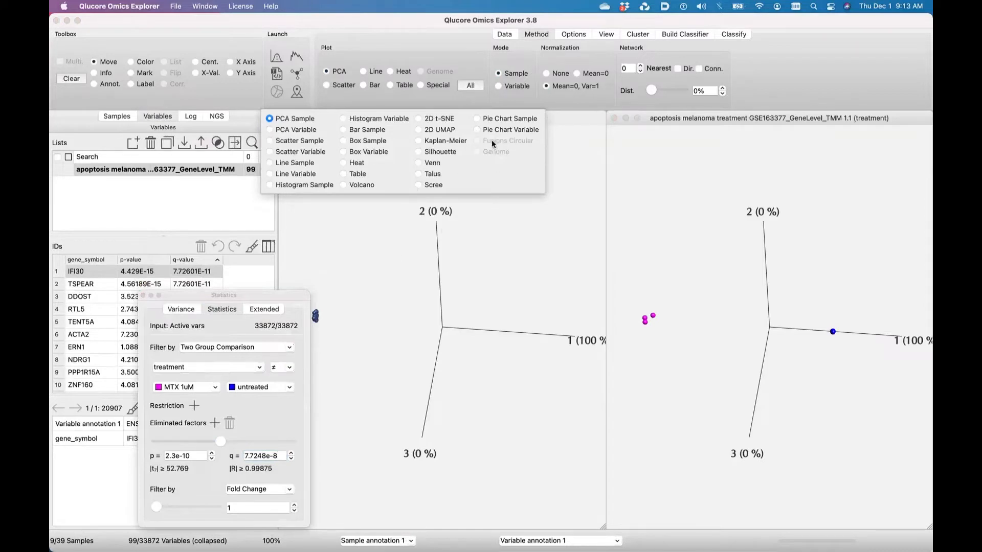
left_click(342, 164)
left_click(727, 118)
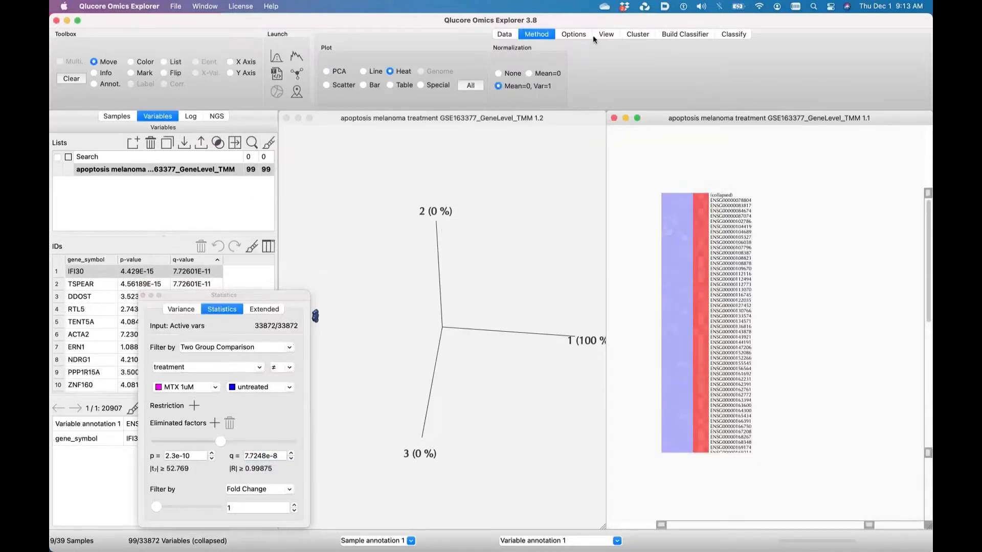
Automatically size the heatmap's columns and rows to fit its plot window.
left_click(606, 34)
left_click(643, 71)
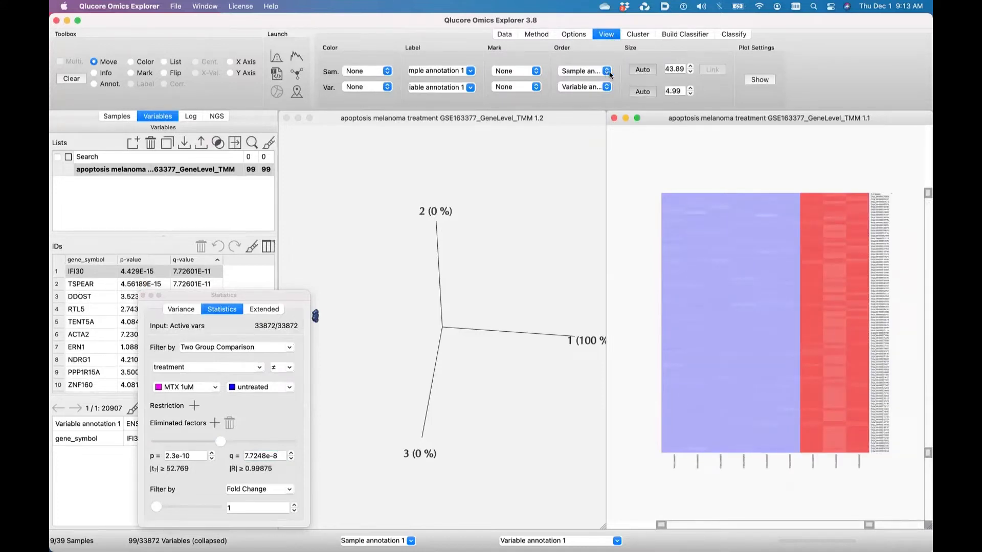
left_click(645, 92)
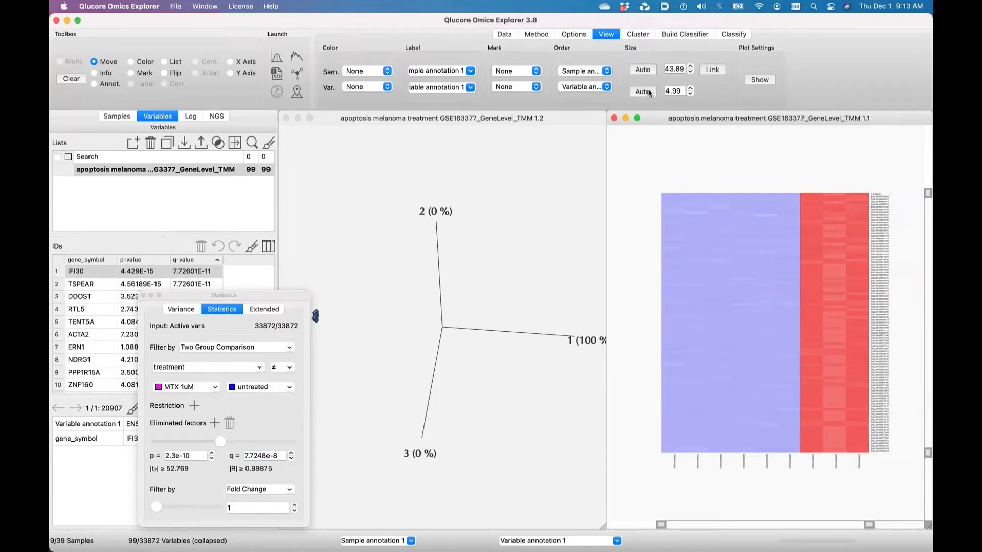
Order the heatmap's samples by the treatment annotation and its variables by hierarchical clustering.
left_click(608, 73)
left_click(675, 130)
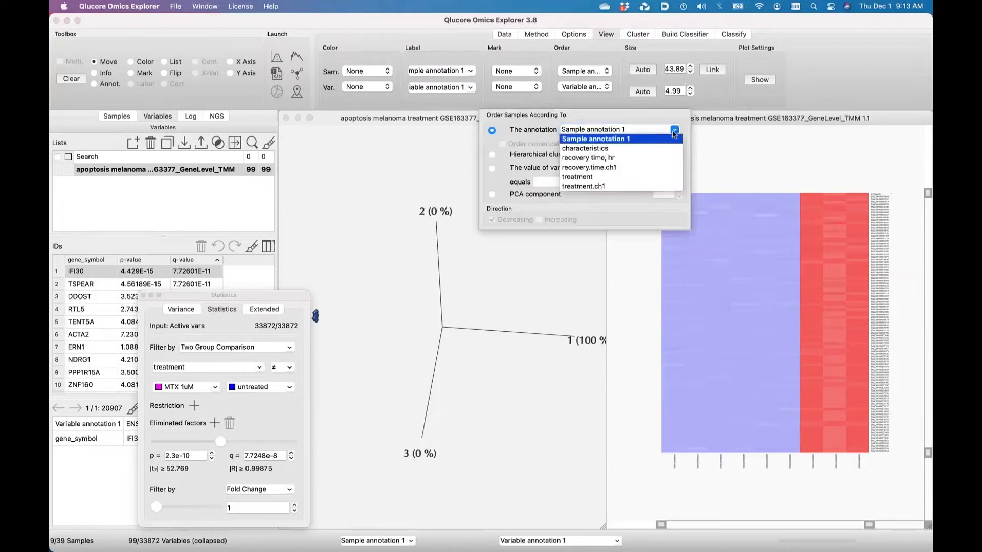
left_click(658, 176)
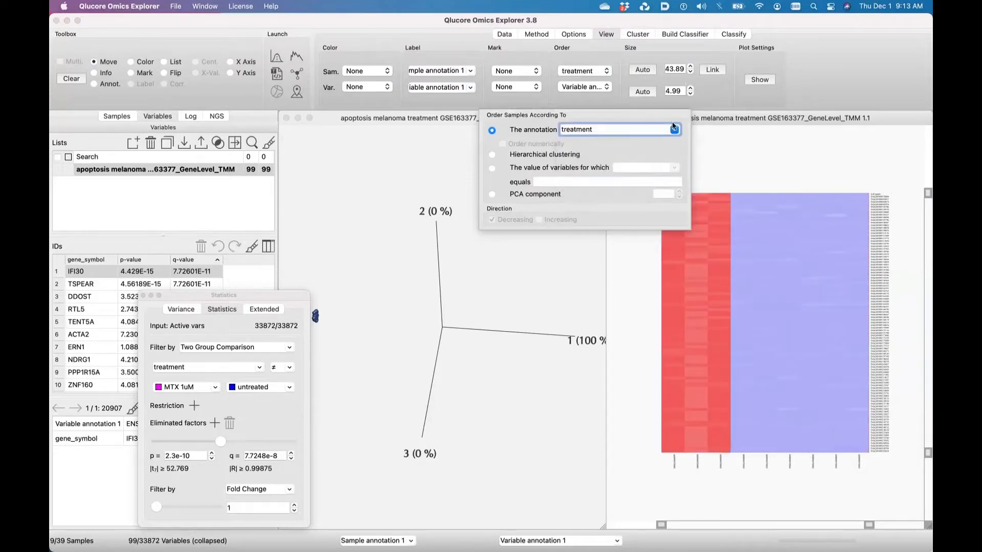
left_click(606, 87)
left_click(518, 155)
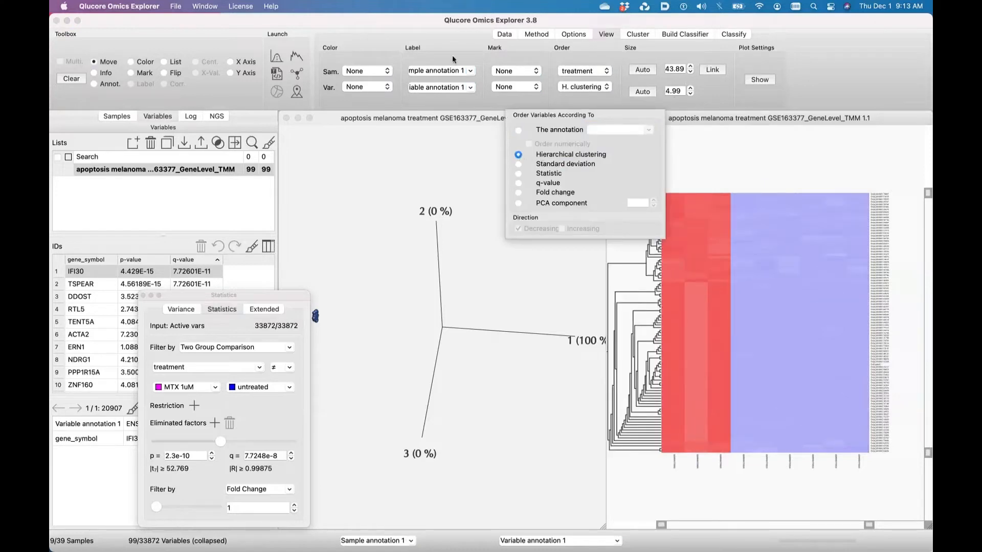
Label the heatmap's samples by the treatment annotation and its variables by gene_symbol.
left_click(470, 71)
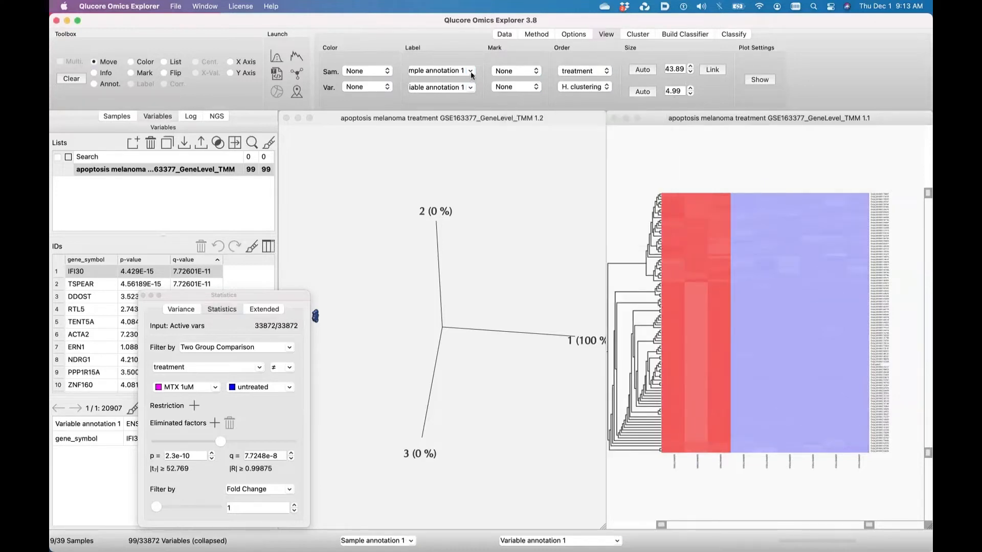
left_click(470, 71)
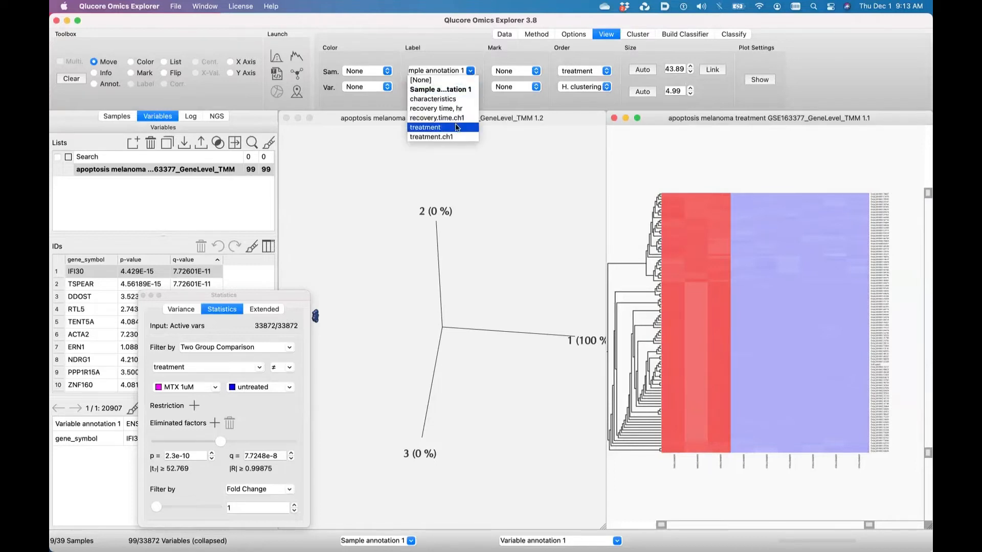
left_click(440, 127)
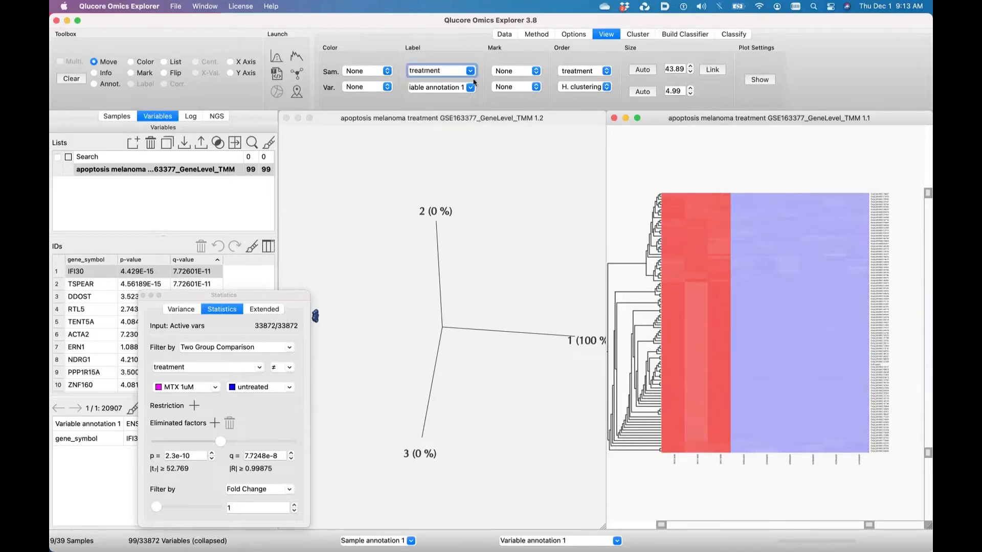
left_click(470, 87)
left_click(459, 116)
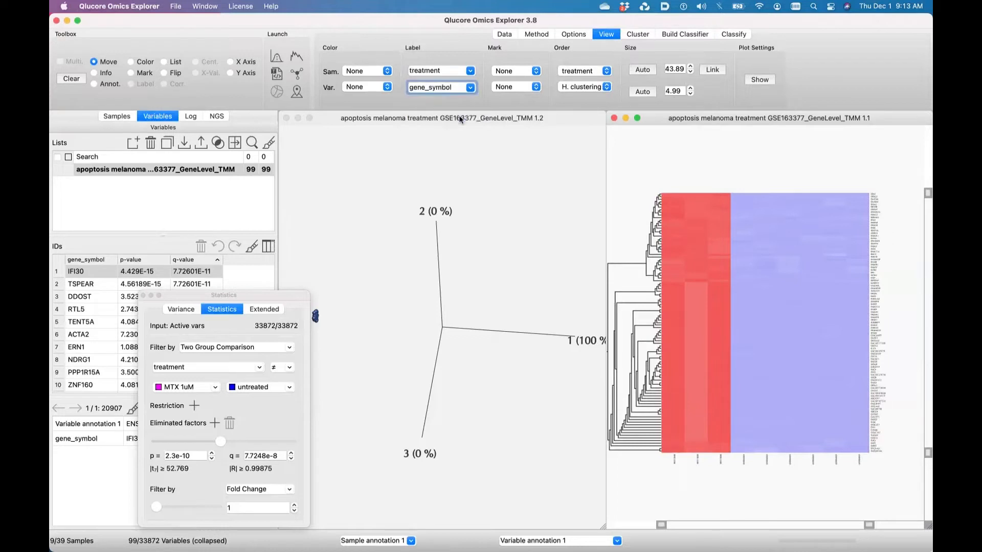
Color the heatmap's samples by the treatment annotation and add all additional annotations as color bars above it.
left_click(388, 74)
left_click(280, 157)
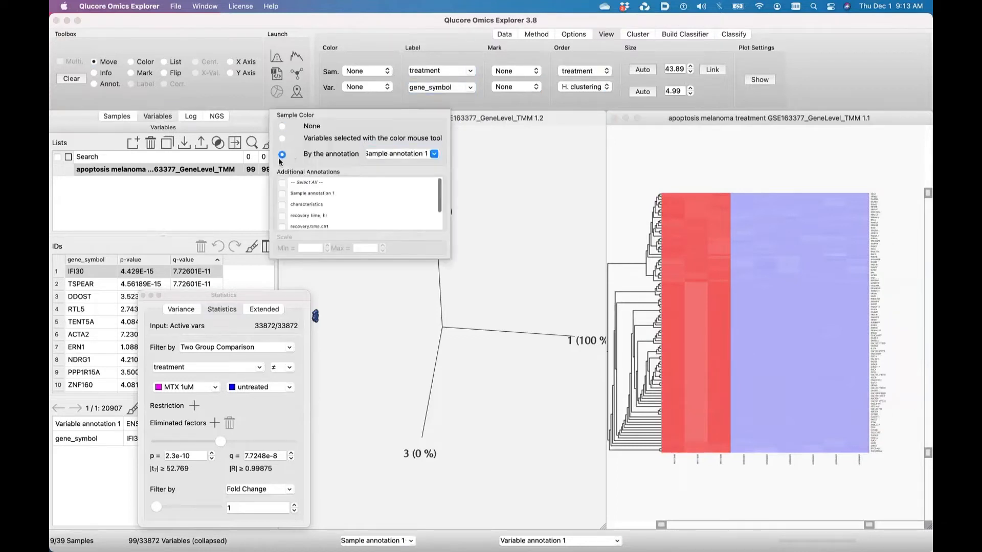
left_click(434, 154)
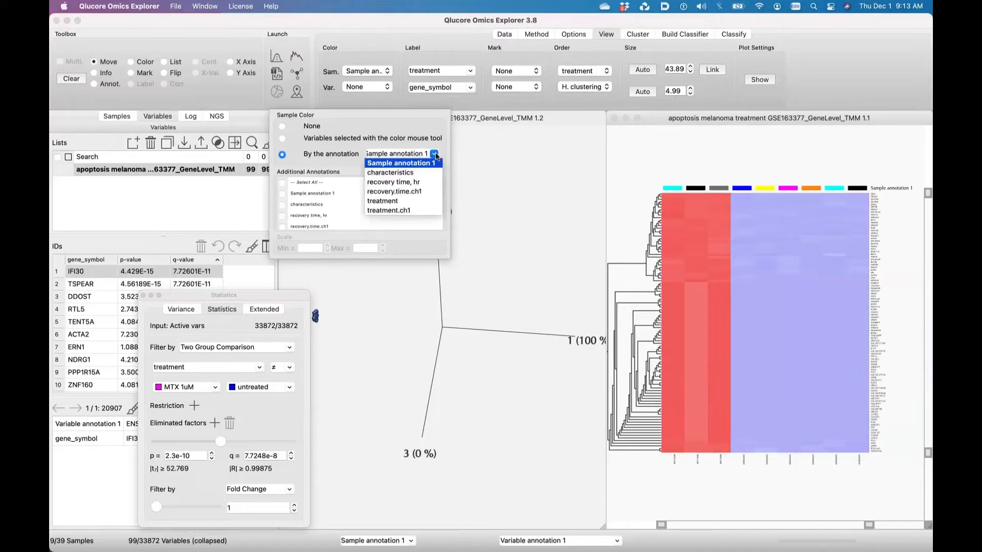
left_click(413, 203)
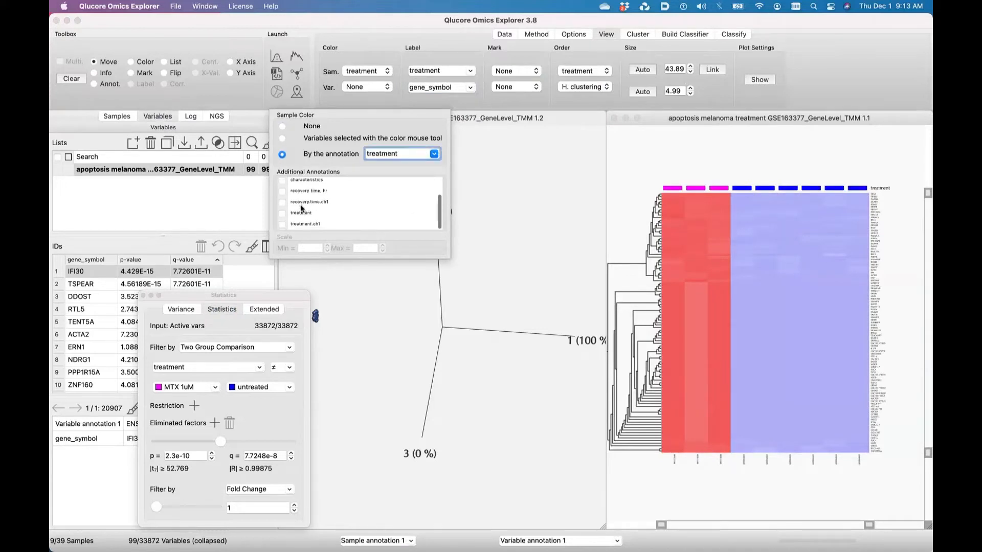
left_click(282, 183)
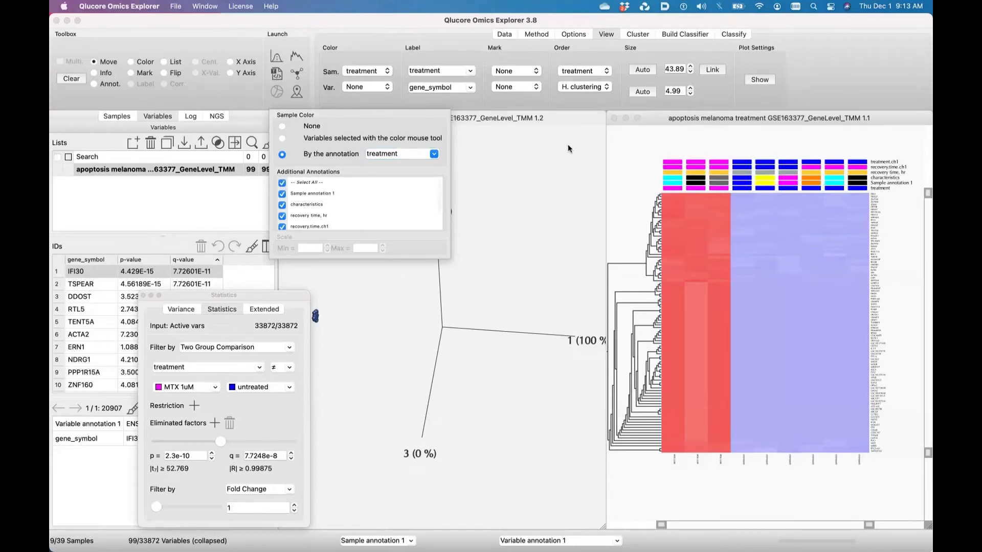
left_click(860, 314)
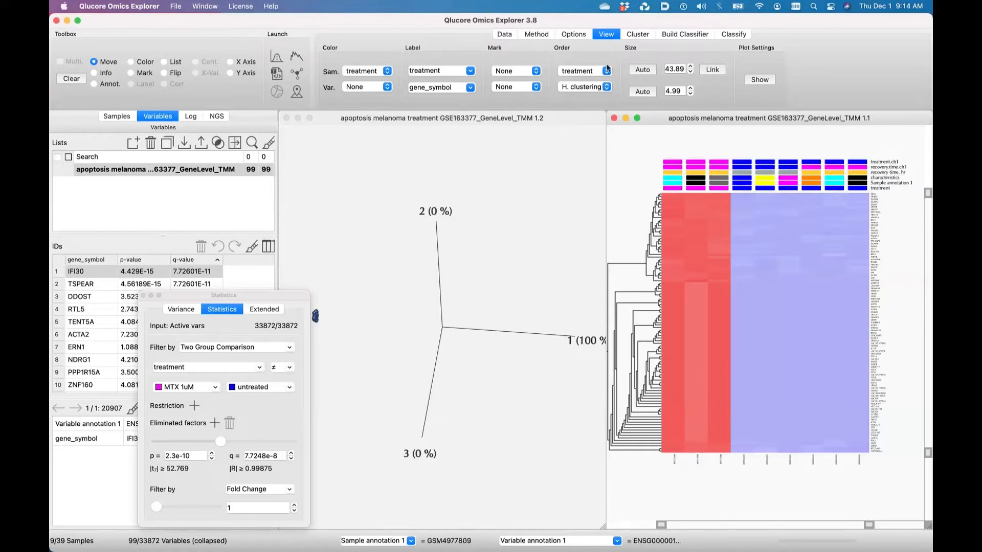
Maximize the heatmap's plot window and automatically resize its columns to fill the wider area.
double_click(689, 119)
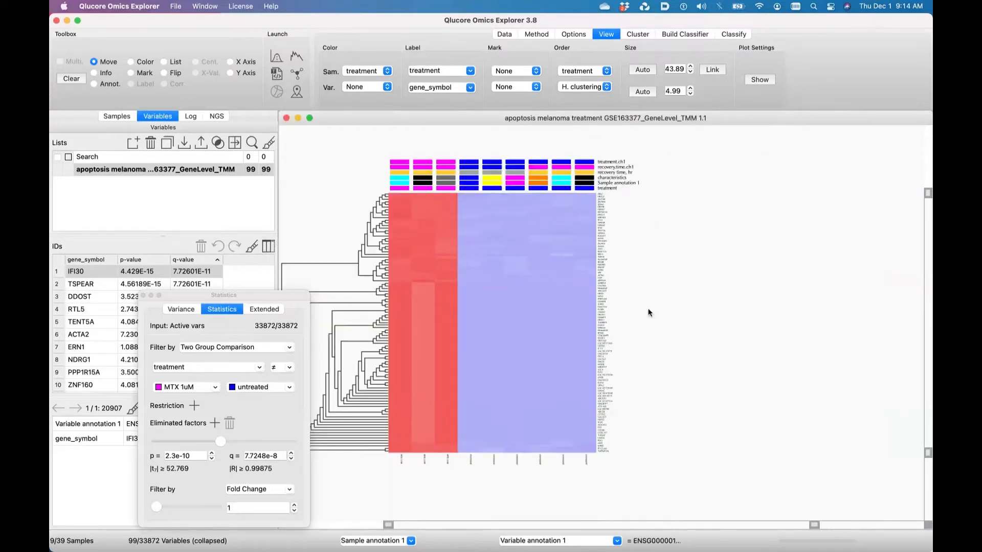
left_click(643, 70)
left_click(644, 69)
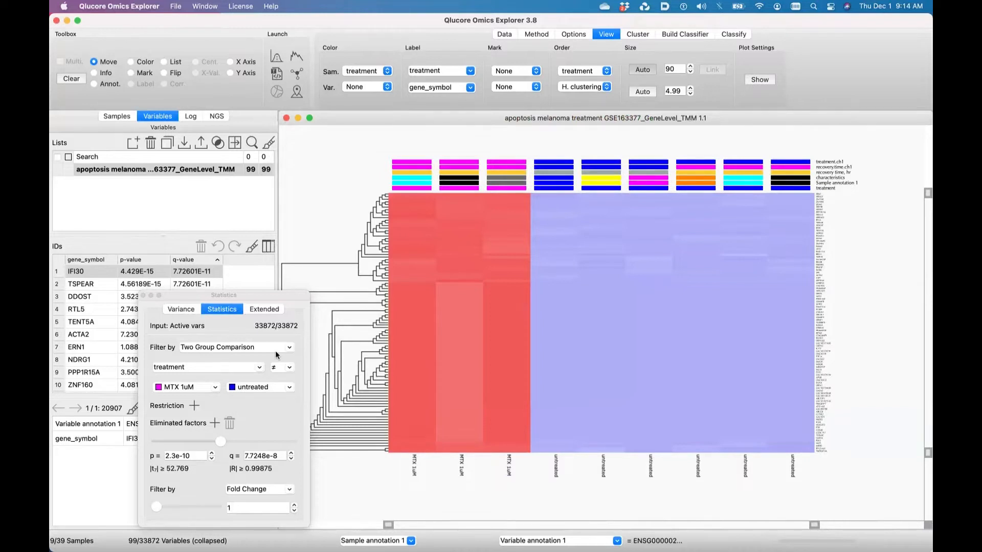
Enlarge the gene ID list in both directions to show more rows, moving the Statistics dialog clear while resizing.
left_click_drag(275, 295, 443, 276)
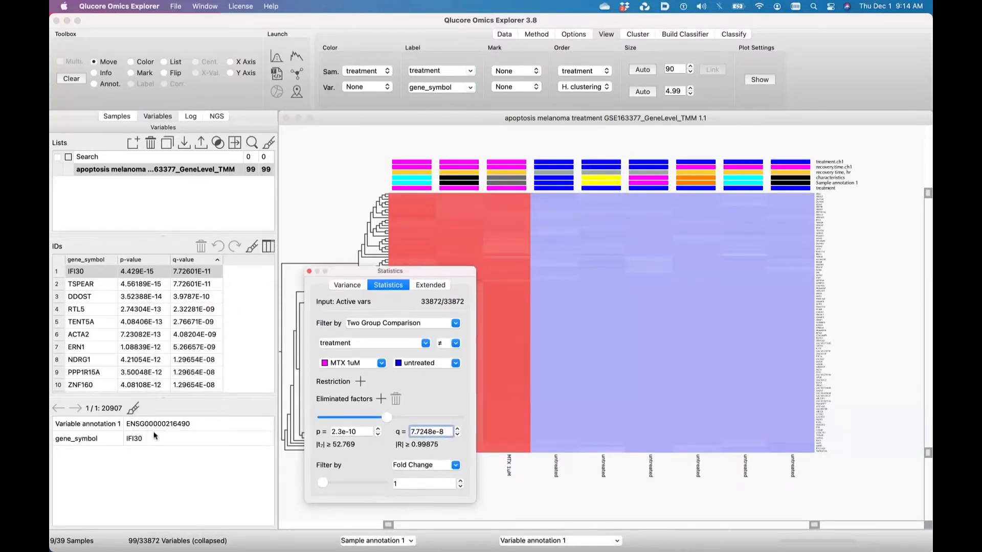
left_click_drag(162, 398, 164, 512)
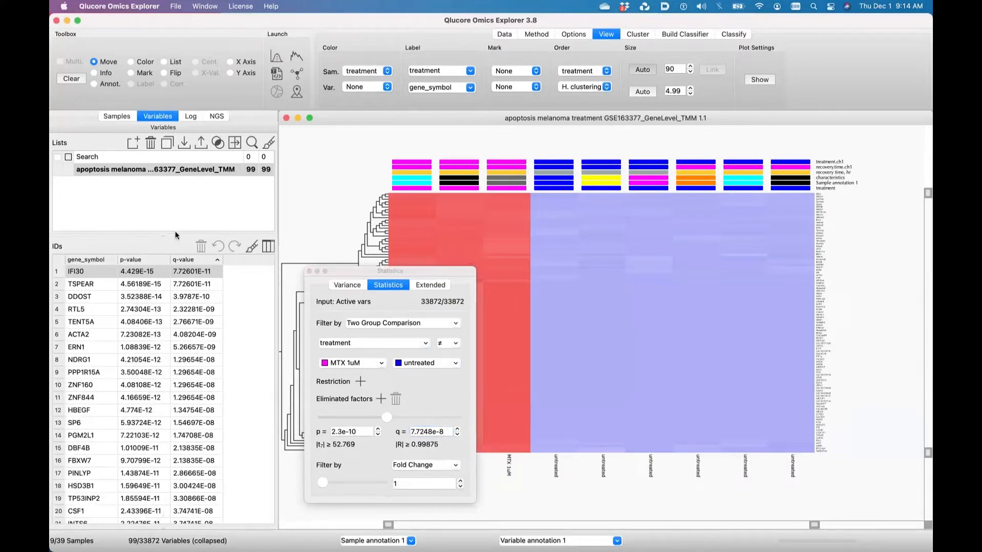
left_click_drag(166, 236, 168, 200)
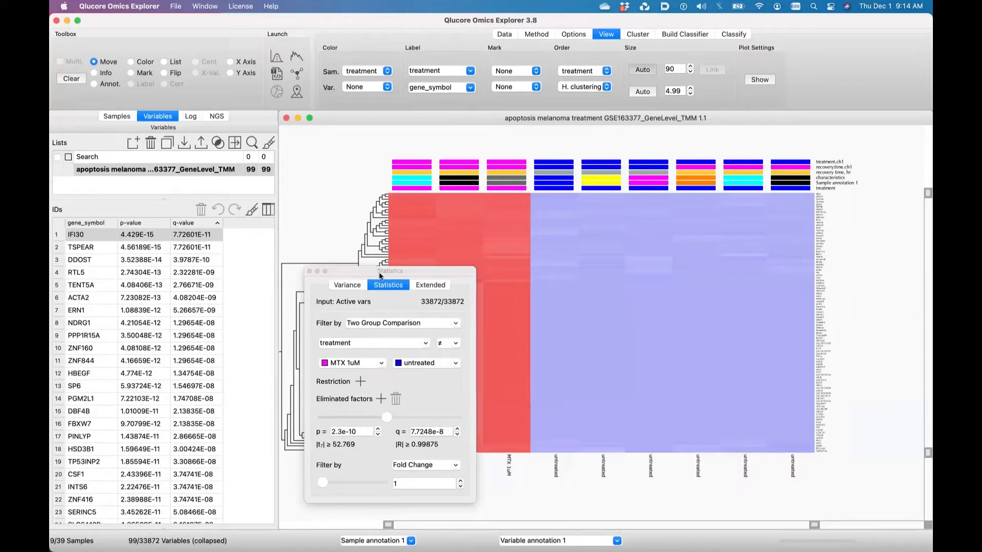
left_click_drag(380, 275, 202, 253)
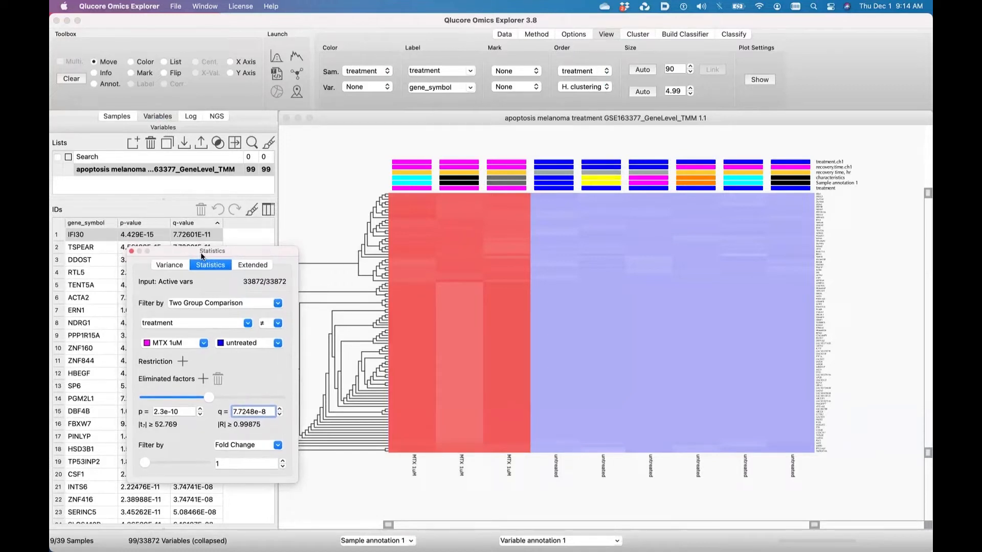
Restore the side-by-side plot windows and bring the GSEA Workbench window in front of the main window.
key("super+n")
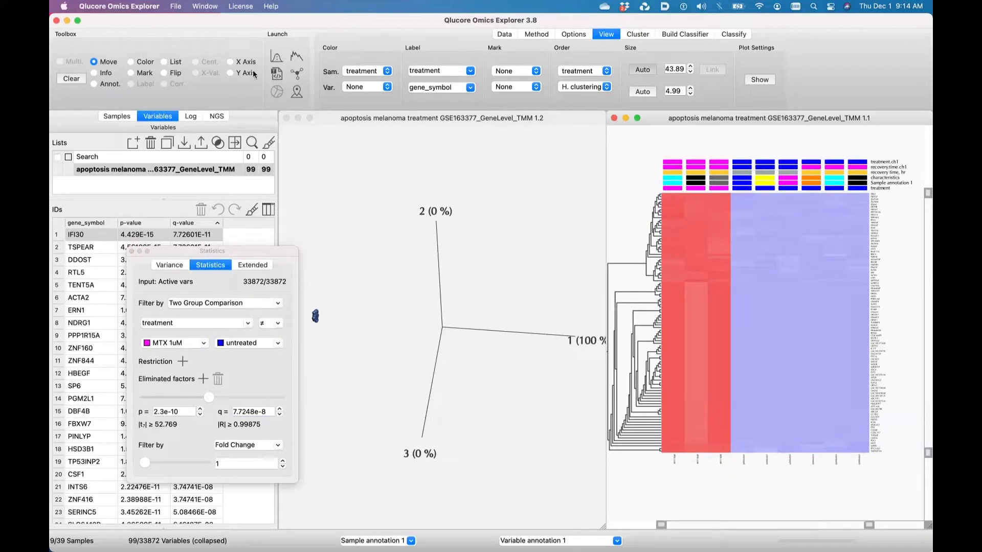
left_click_drag(245, 23, 249, 89)
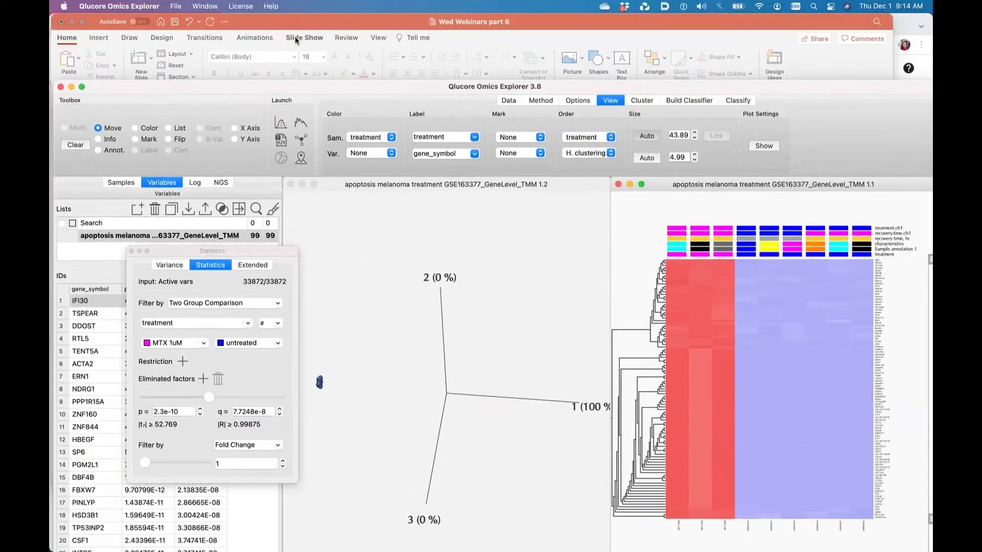
left_click_drag(295, 38, 384, 2)
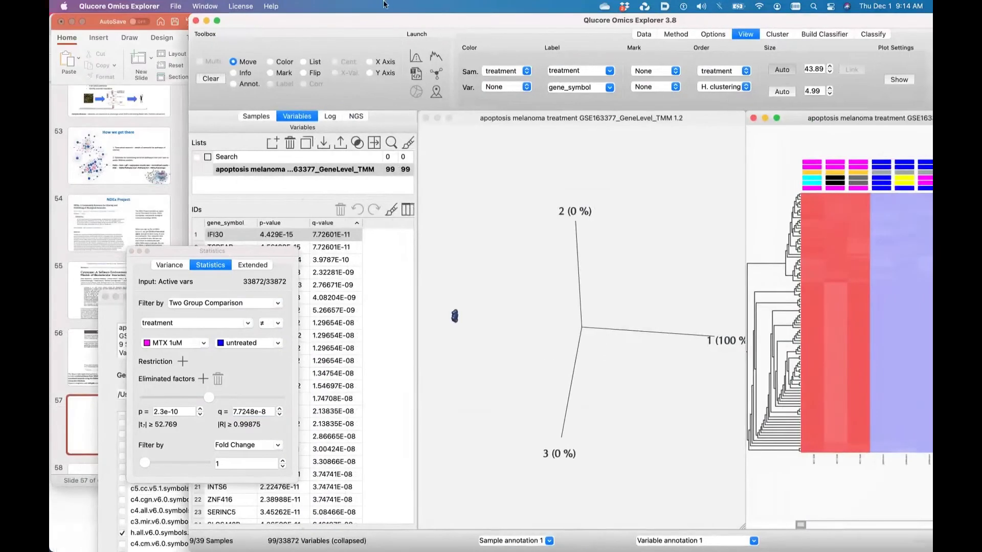
left_click(109, 327)
left_click_drag(373, 345, 409, 16)
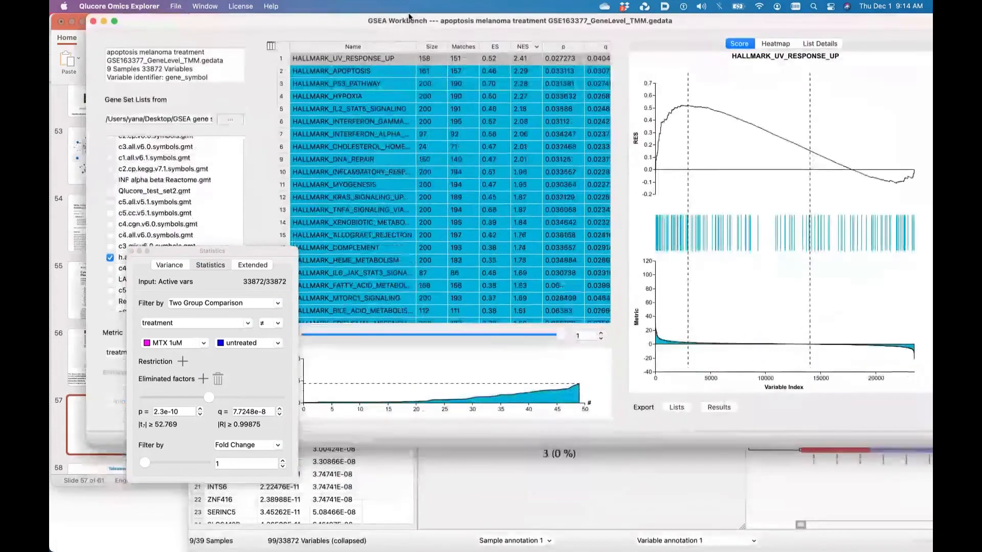
Enlarge the GSEA Workbench window to fill the screen and move the Statistics dialog out of its way.
left_click_drag(255, 249, 123, 484)
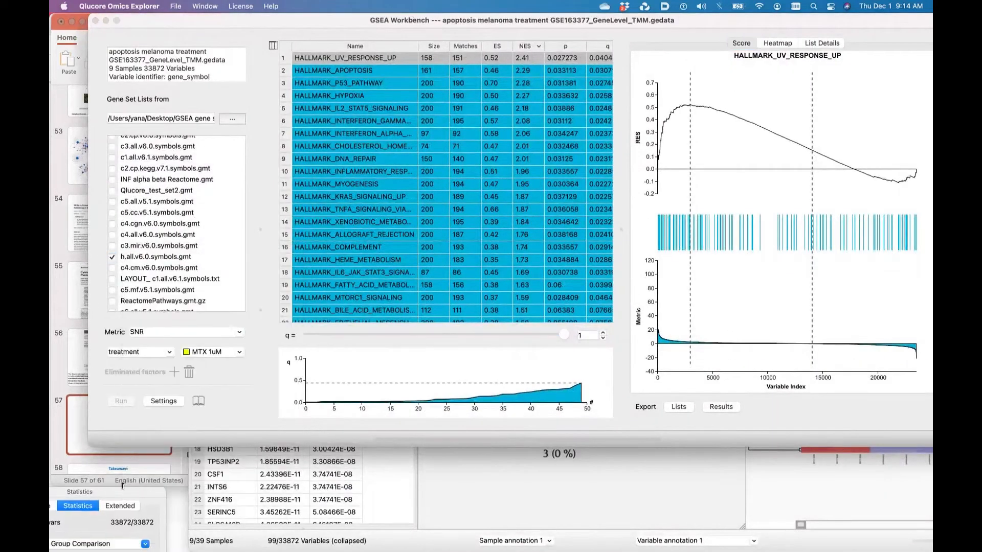
left_click_drag(127, 446, 123, 551)
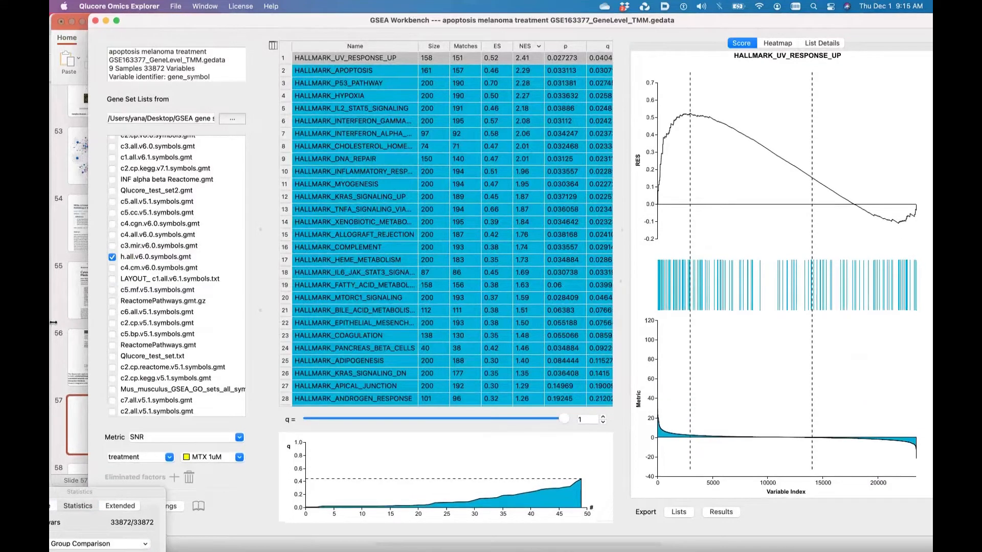
left_click_drag(53, 323, 54, 323)
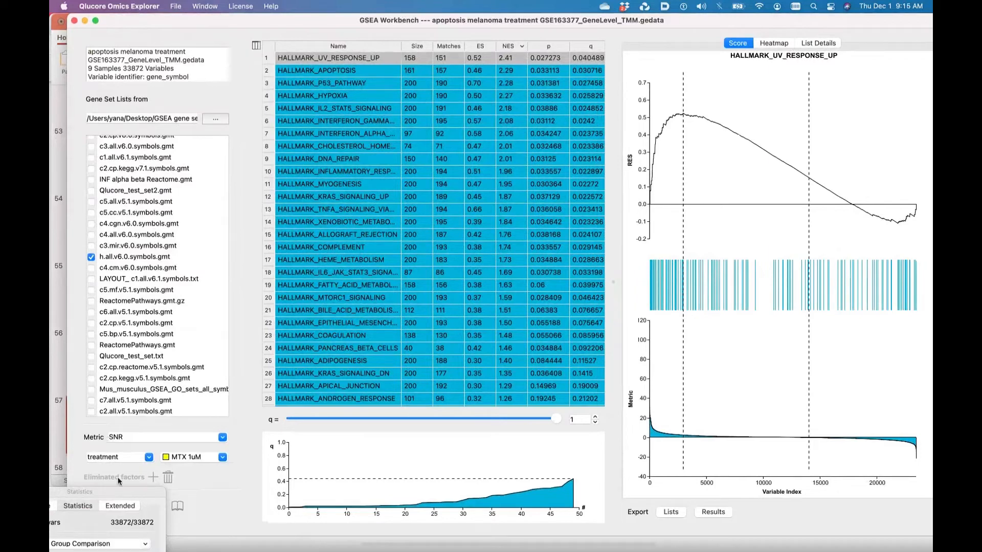
left_click_drag(124, 493, 124, 551)
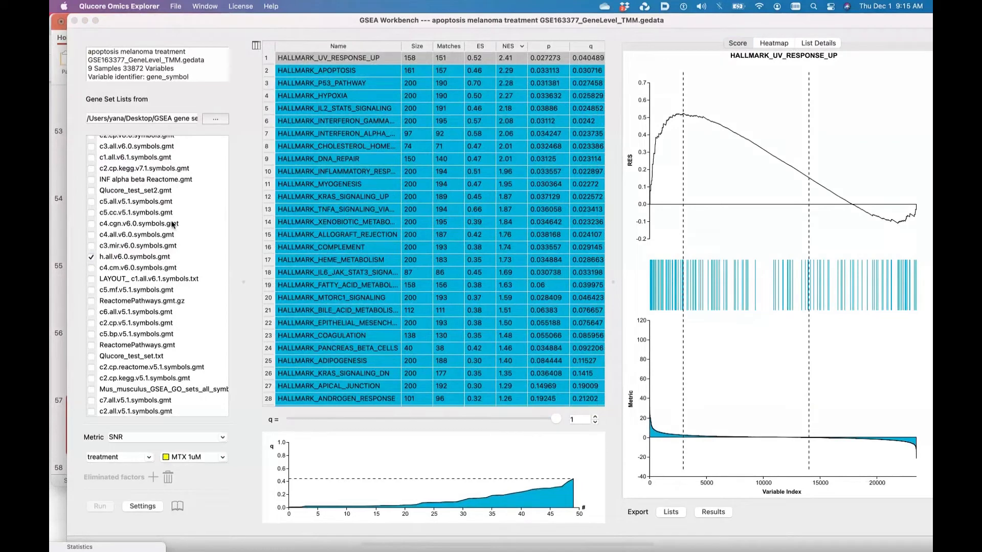
Review the GSEA metric options and the treatment group choice, keeping SNR and MTX 1uM.
left_click(223, 438)
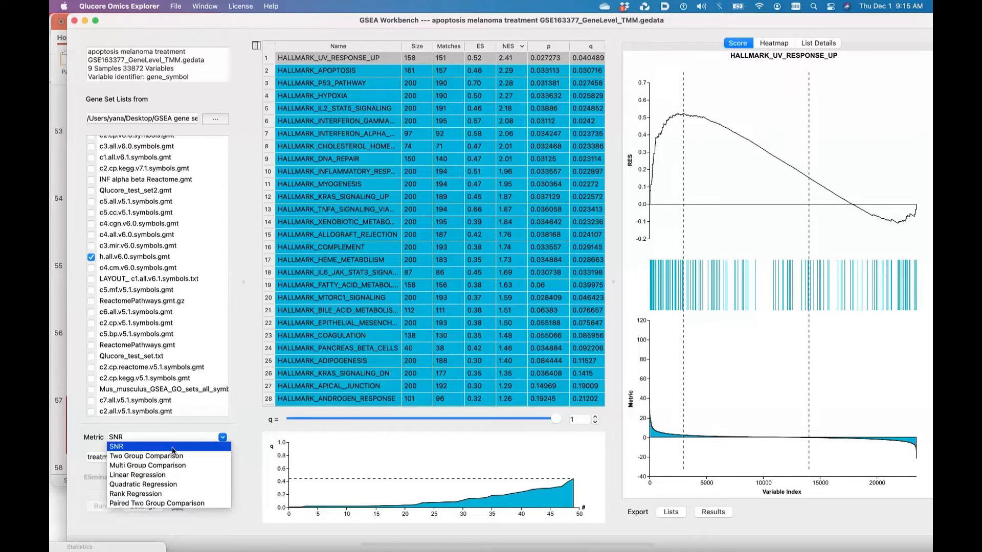
left_click(241, 404)
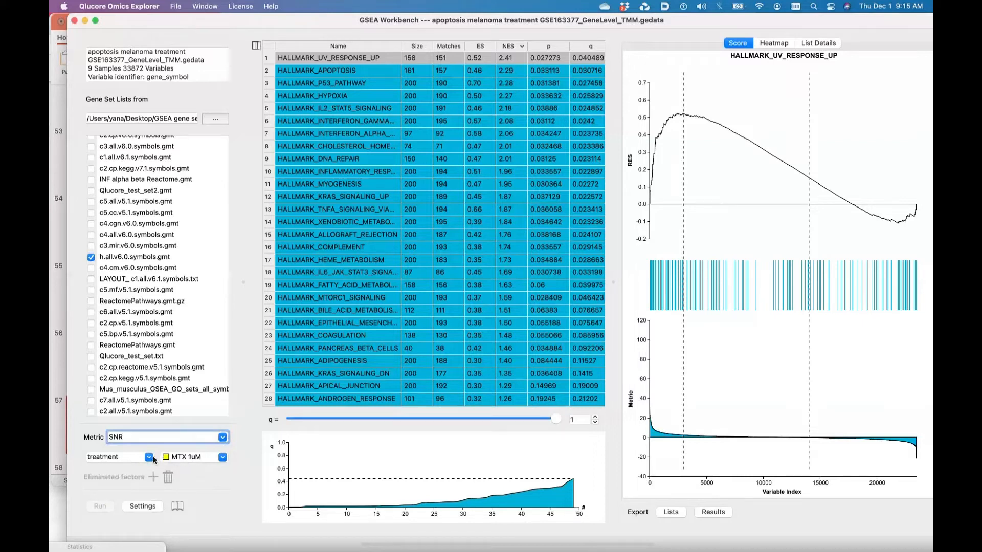
left_click(180, 462)
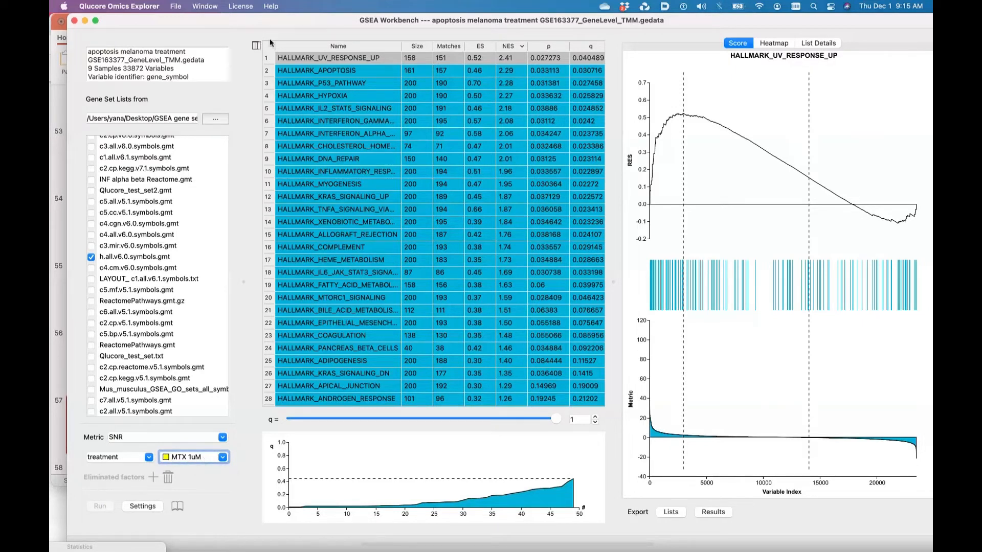
Examine the Hallmark gene set results from highest to lowest NES, widening the table and checking its Description column.
left_click_drag(277, 19, 264, 20)
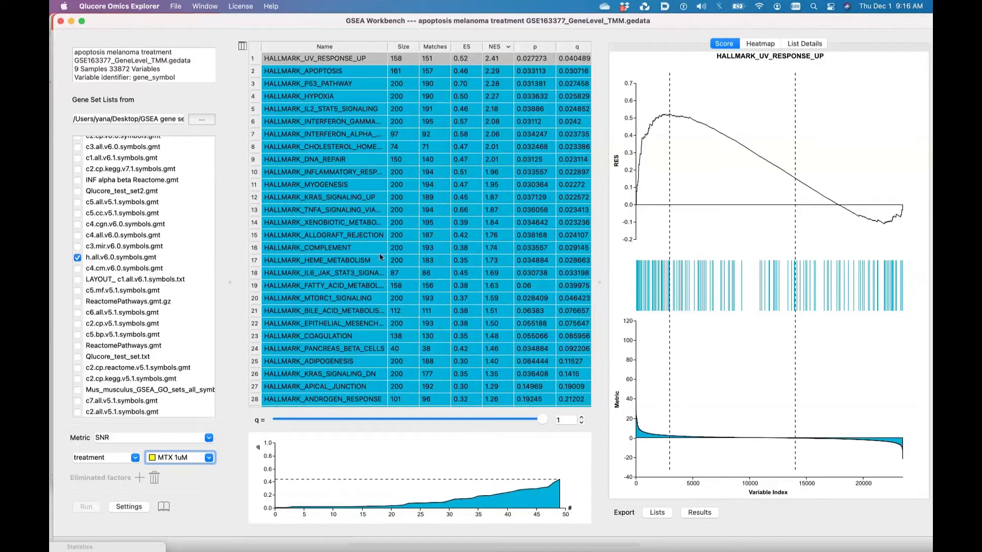
scroll(419, 231, "down", 10)
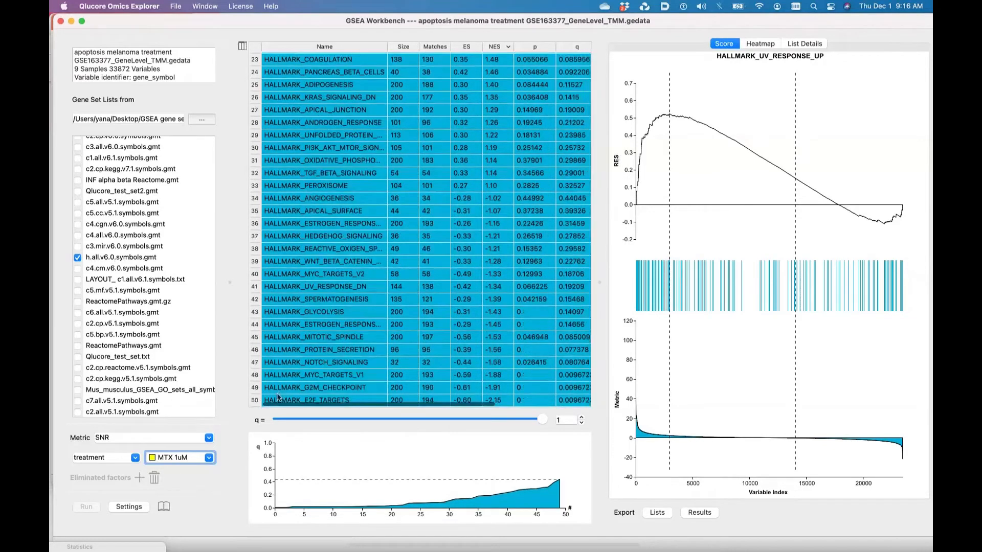
scroll(278, 397, "up", 10)
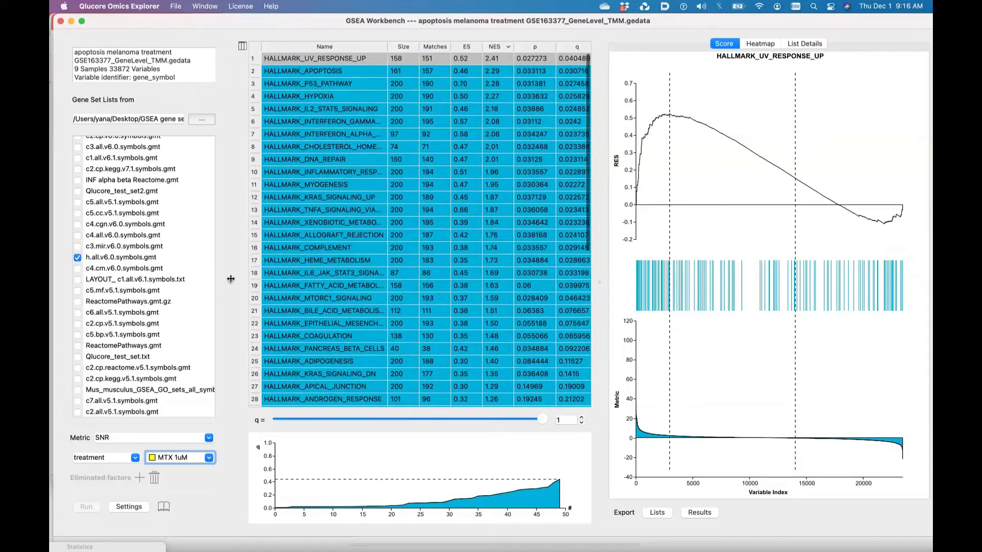
left_click_drag(134, 281, 109, 284)
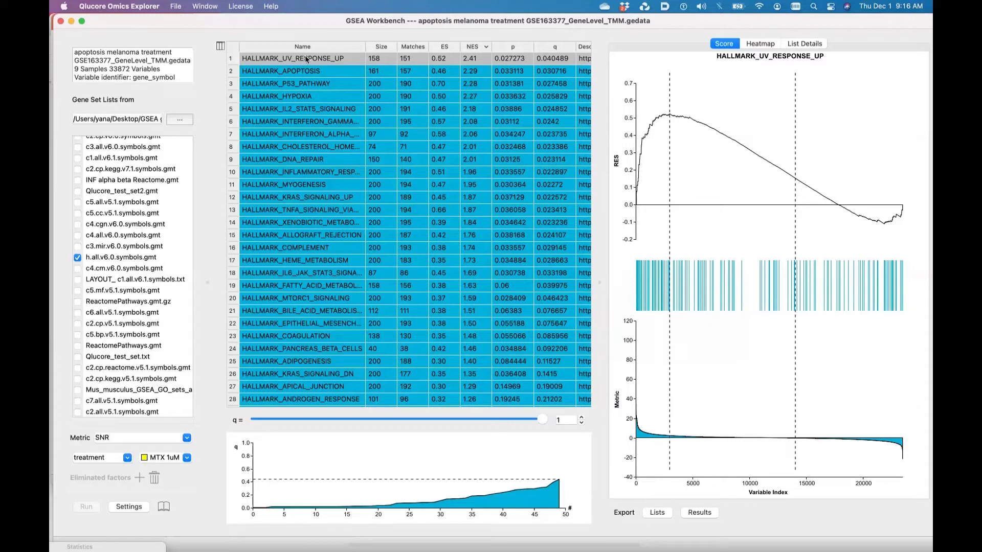
scroll(495, 83, "right", 1)
scroll(495, 83, "right", 5)
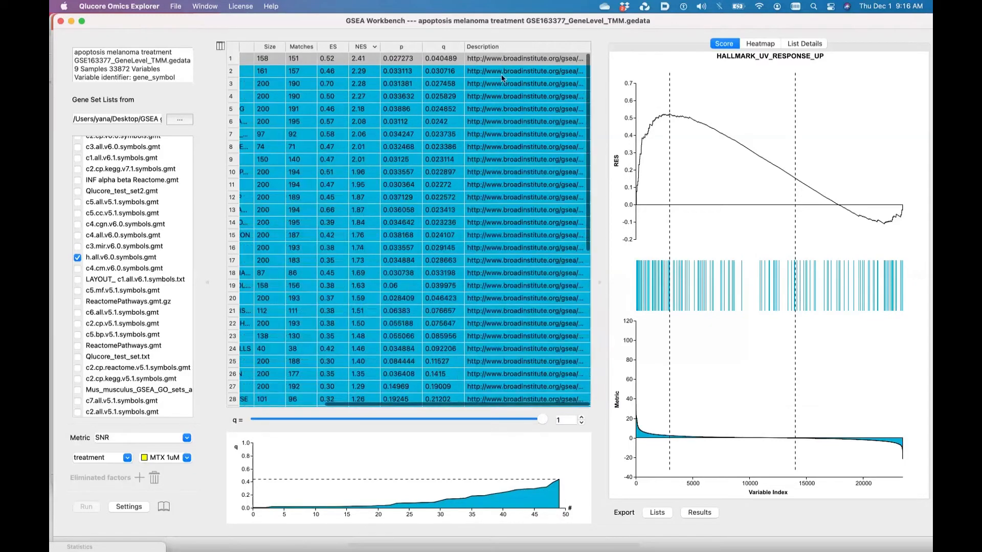
scroll(527, 60, "left", 5)
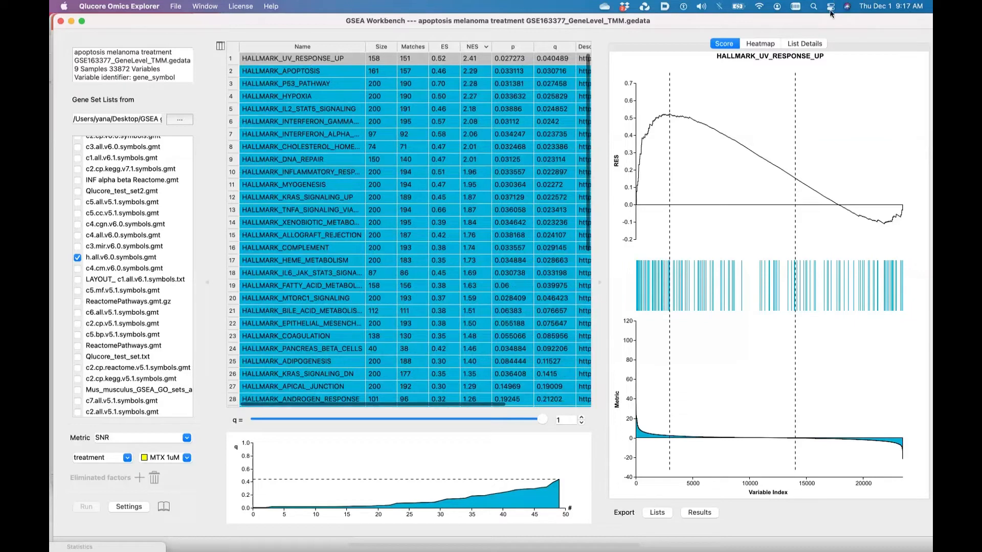
Show the list details of the HALLMARK_UV_RESPONSE_UP gene set to examine its individual genes.
left_click(803, 45)
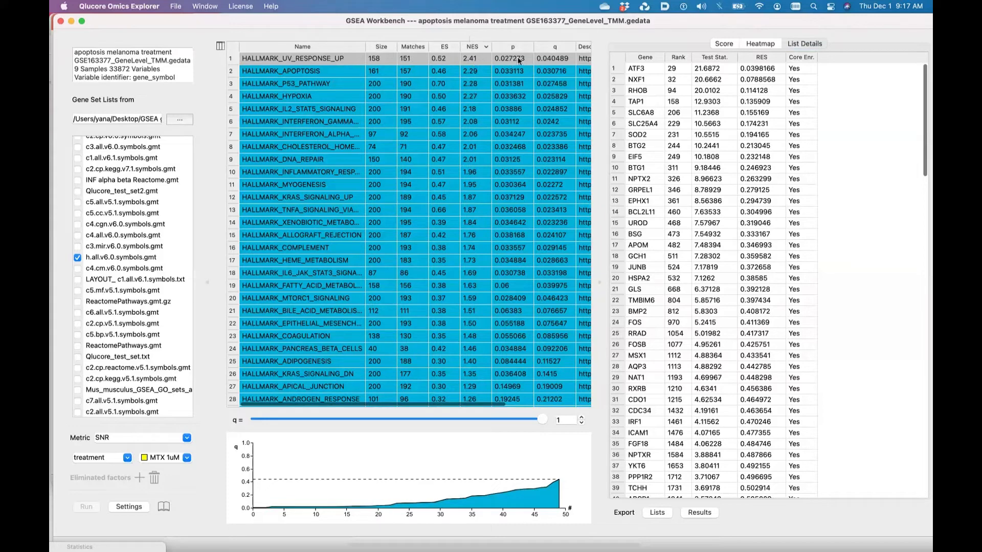
scroll(518, 59, "right", 5)
scroll(518, 60, "left", 5)
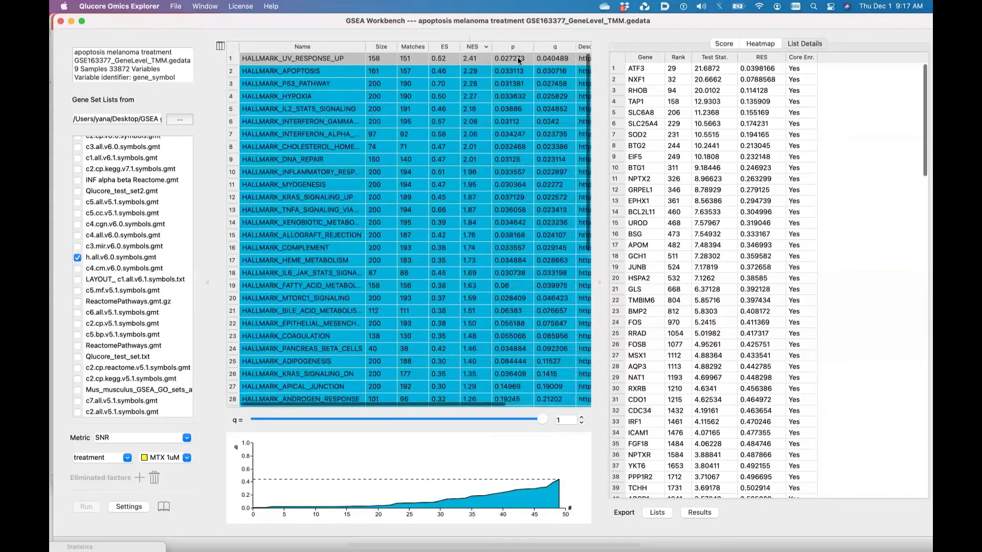
left_click(808, 45)
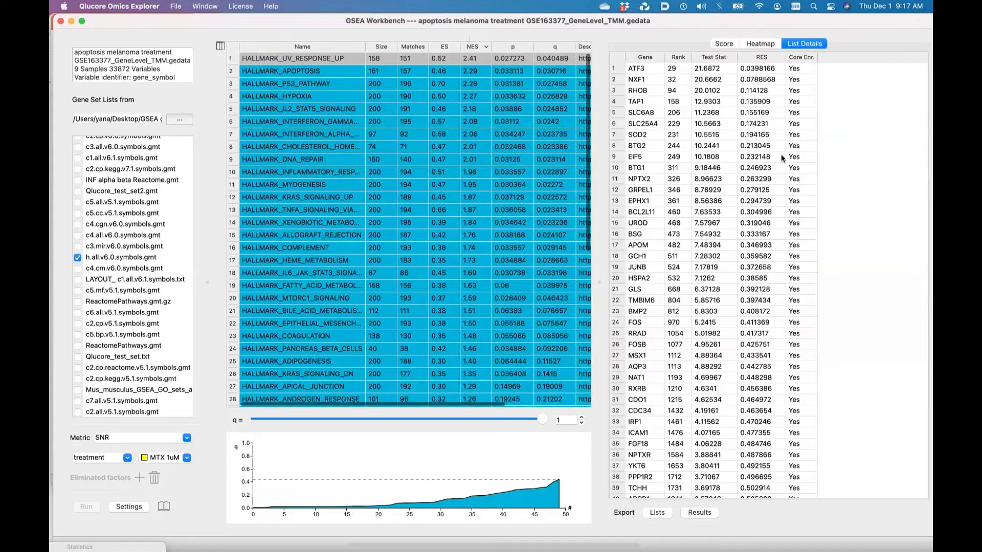
Examine which HALLMARK_UV_RESPONSE_UP genes belong to the core enrichment in the list details.
scroll(782, 157, "down", 5)
scroll(781, 155, "down", 2)
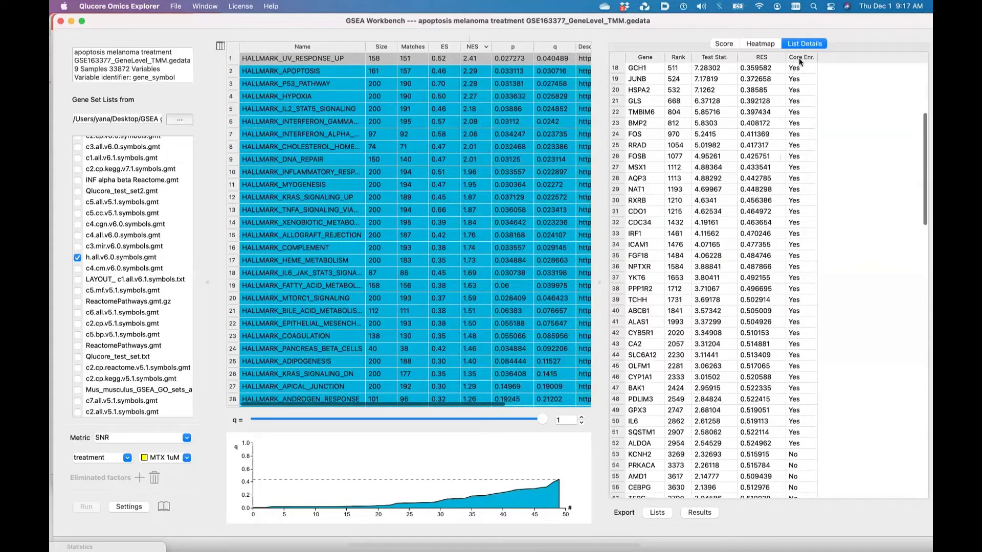
scroll(806, 330, "down", 12)
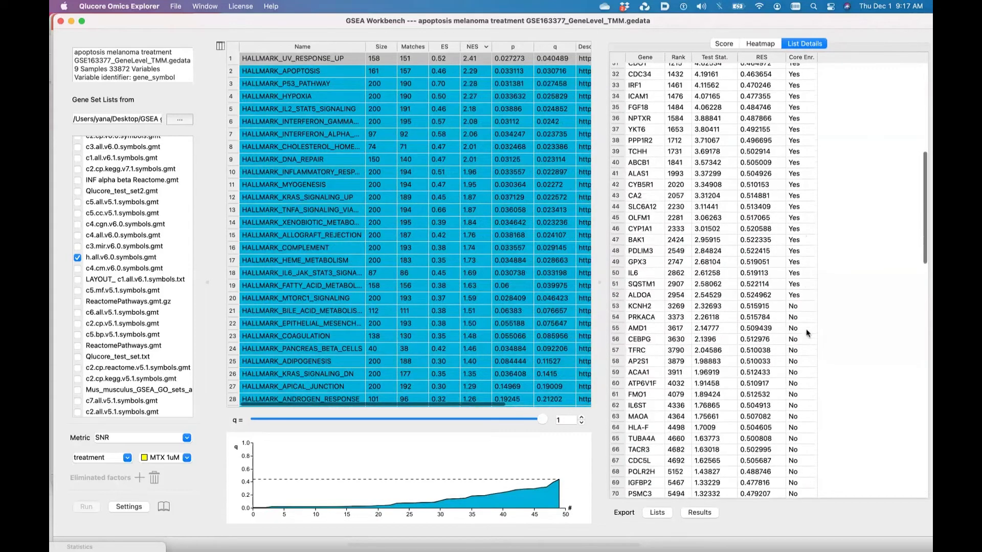
scroll(806, 329, "up", 15)
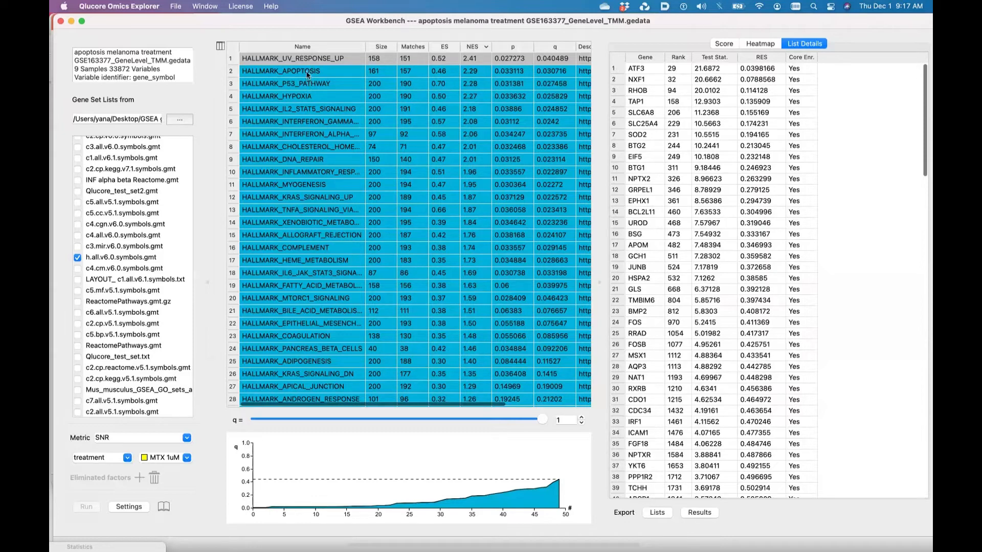
Export the gene sets HALLMARK_UV_RESPONSE_UP, HALLMARK_APOPTOSIS and HALLMARK_P53_PATHWAY as lists.
scroll(305, 180, "down", 10)
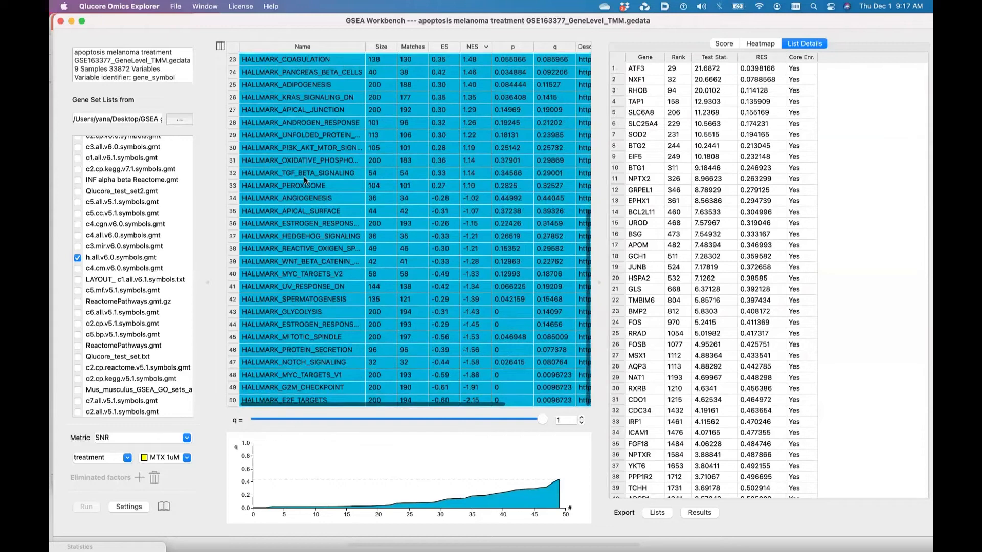
scroll(306, 180, "up", 10)
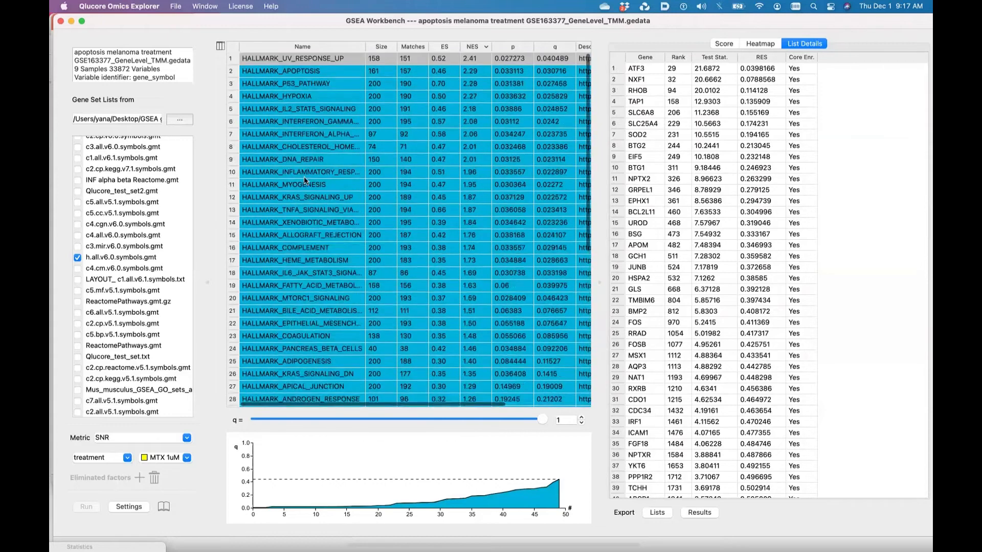
left_click(310, 84, "shift")
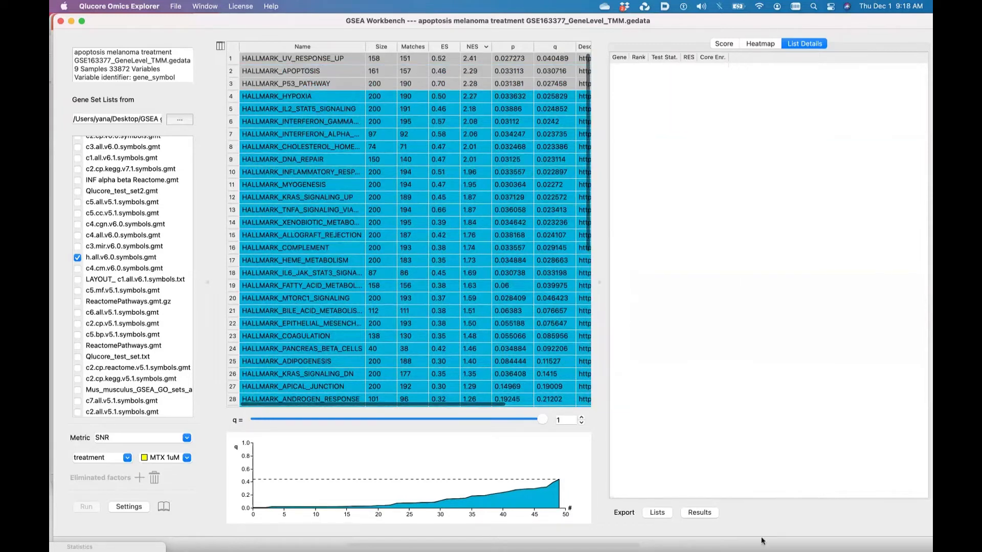
left_click(659, 513)
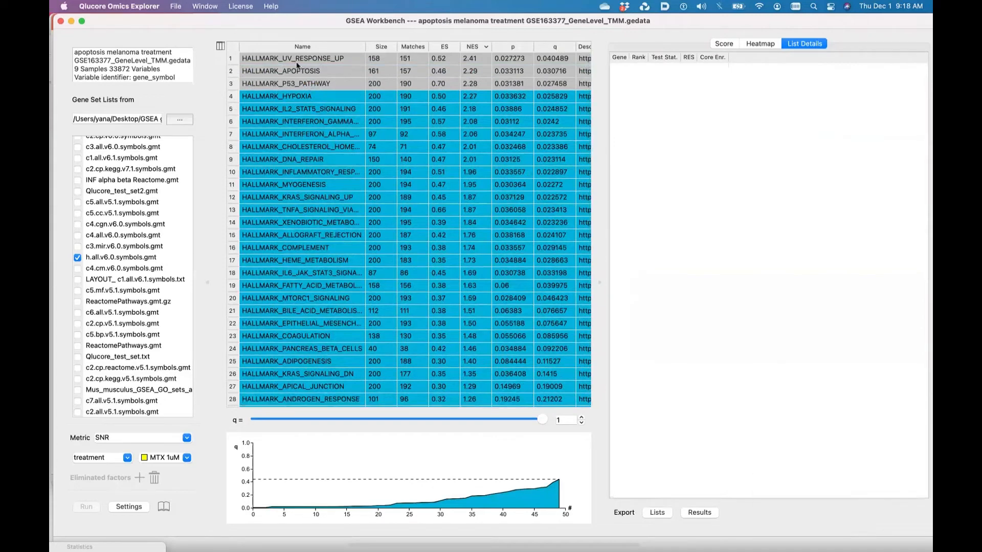
Move the GSEA Workbench aside, bring the main window forward and enlarge the variable lists area to show all exported lists.
left_click_drag(193, 24, 508, 24)
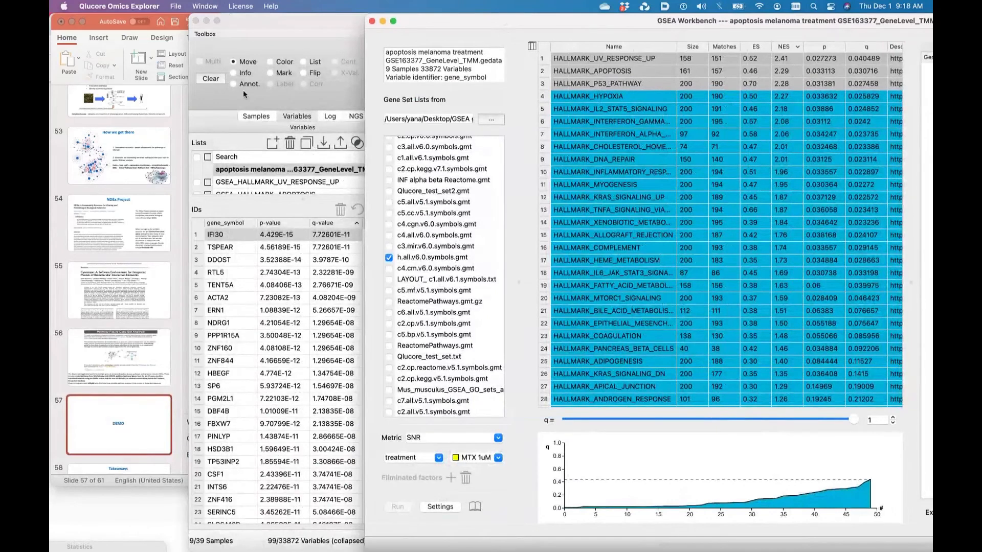
left_click(244, 95)
left_click_drag(300, 20, 180, 3)
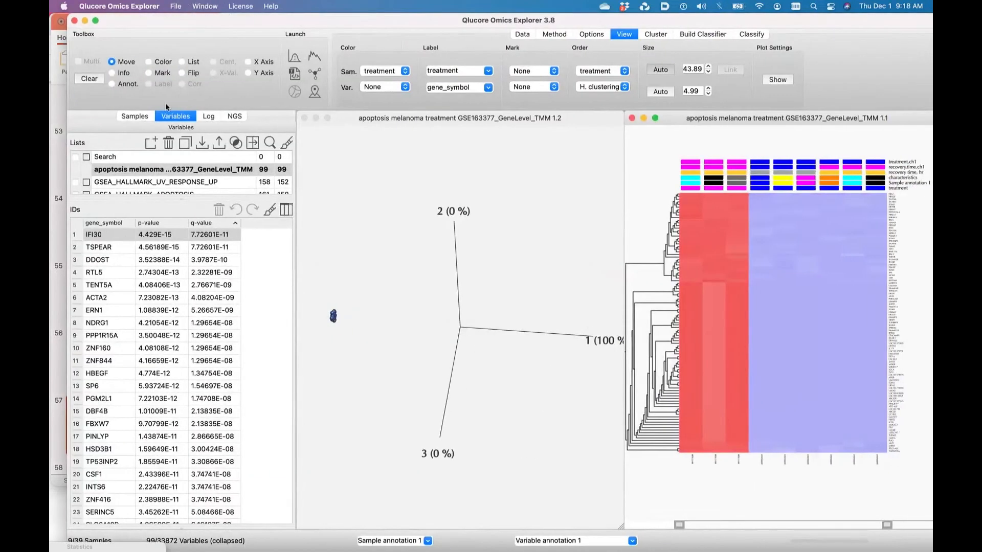
left_click_drag(183, 199, 185, 305)
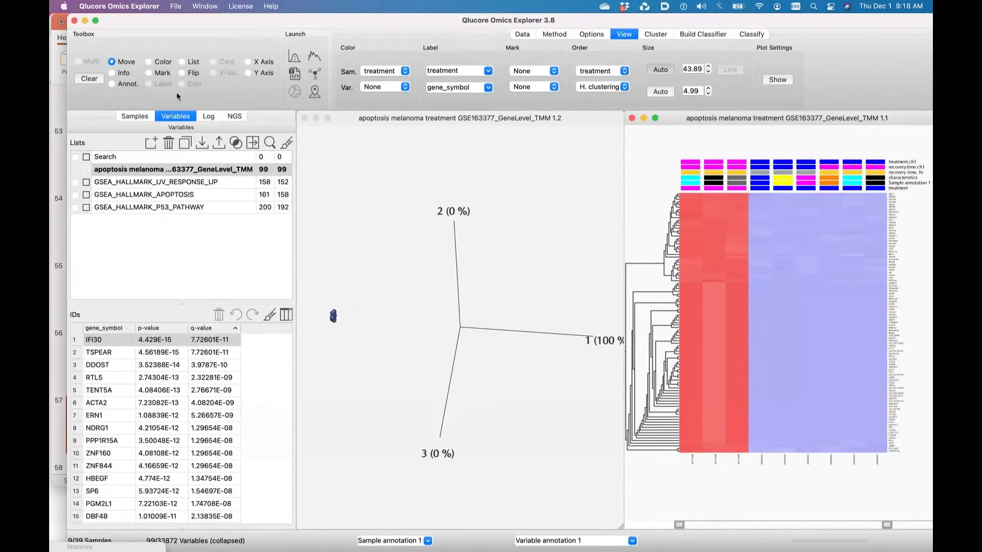
Restrict the variables to the GSEA_HALLMARK_UV_RESPONSE_UP list and loosen the two group comparison cutoff to q = 1.
left_click(76, 183)
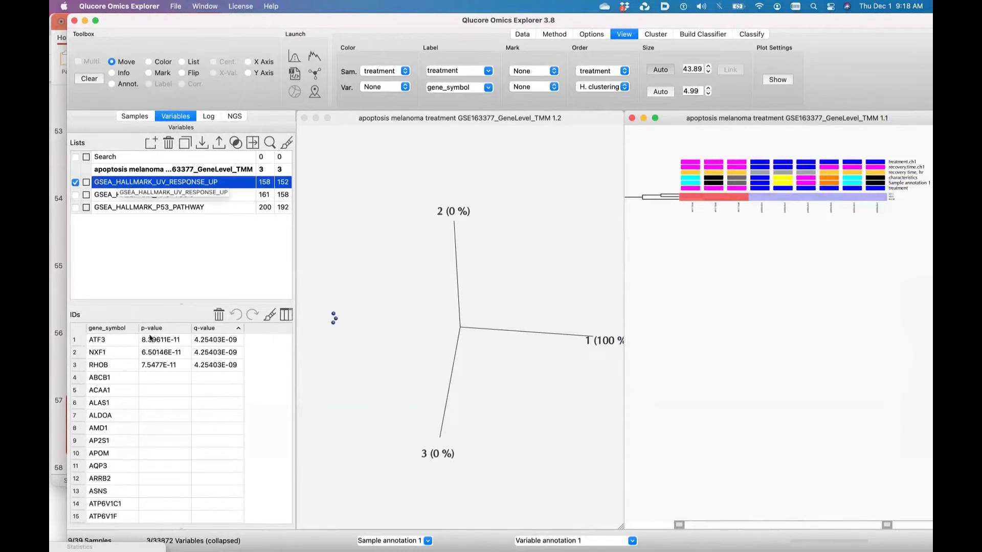
left_click(293, 62)
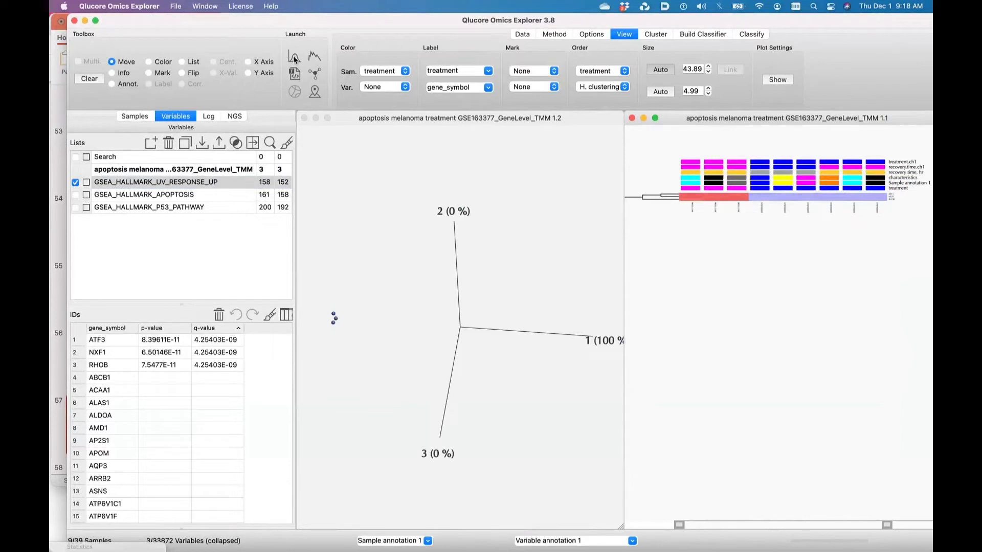
left_click(294, 59)
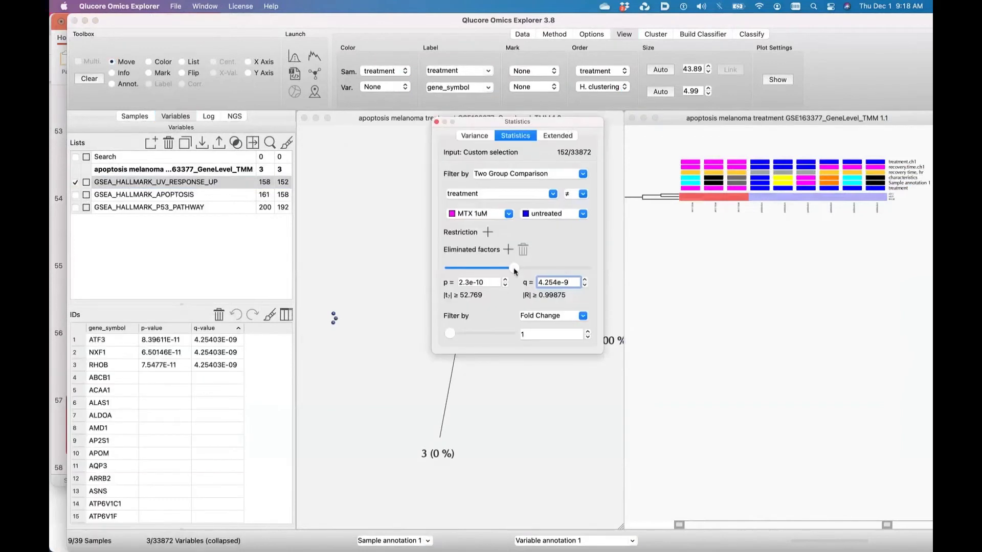
left_click_drag(514, 271, 382, 266)
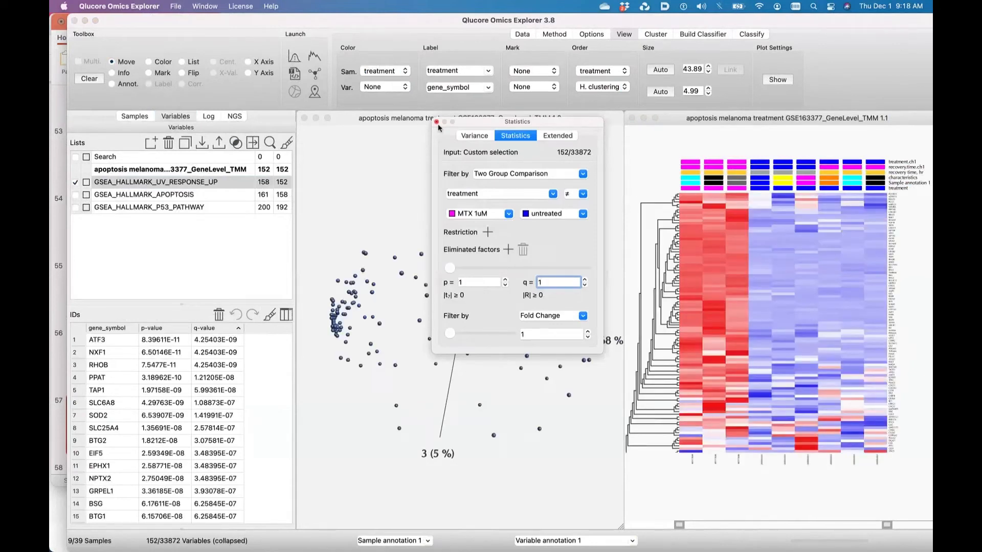
left_click(436, 122)
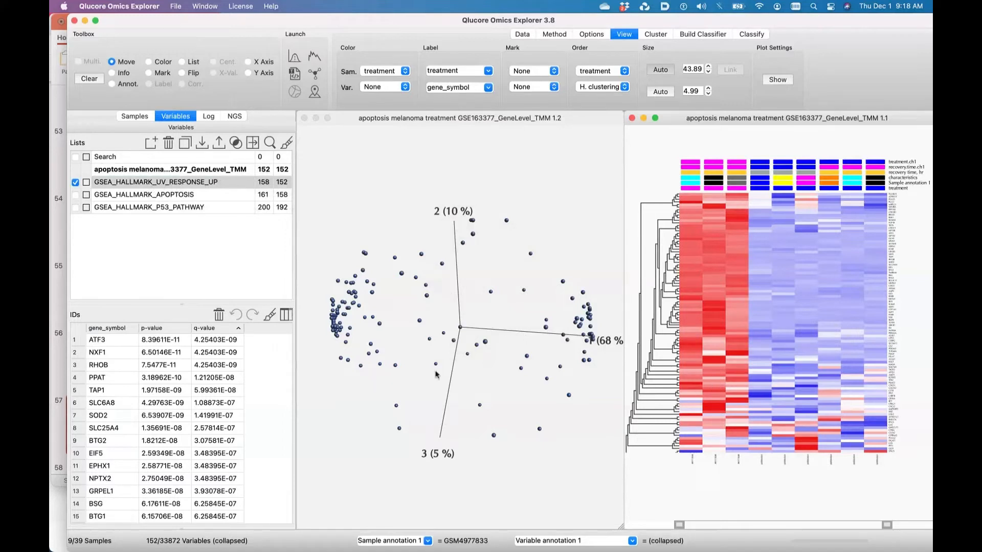
Switch the PCA plot to Sample mode and color its samples by the treatment annotation.
left_click(434, 118)
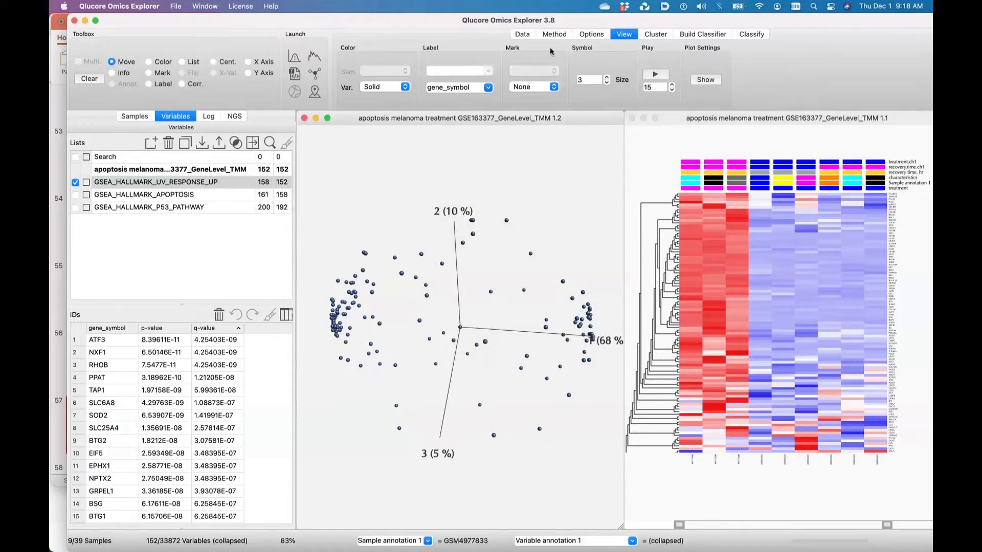
left_click(552, 35)
left_click(517, 73)
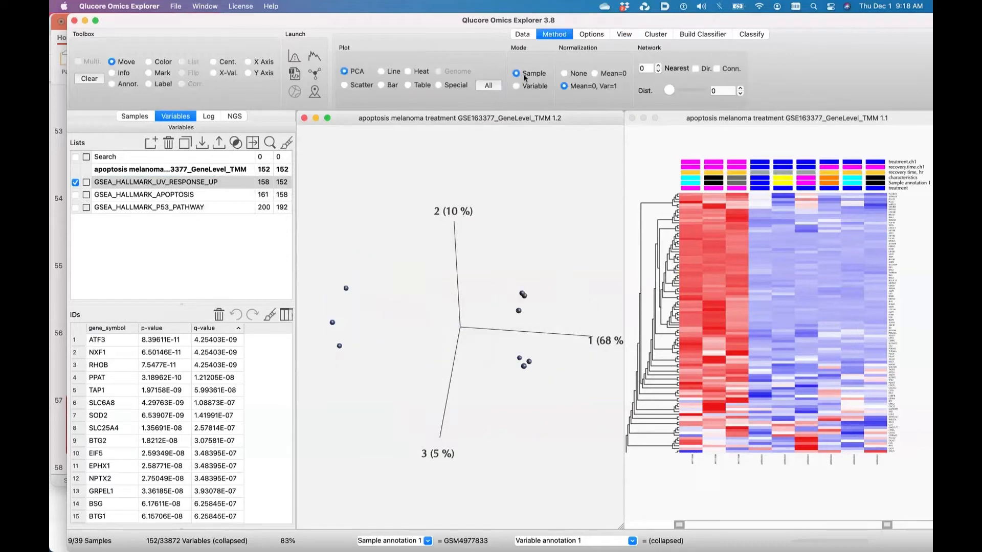
left_click(136, 117)
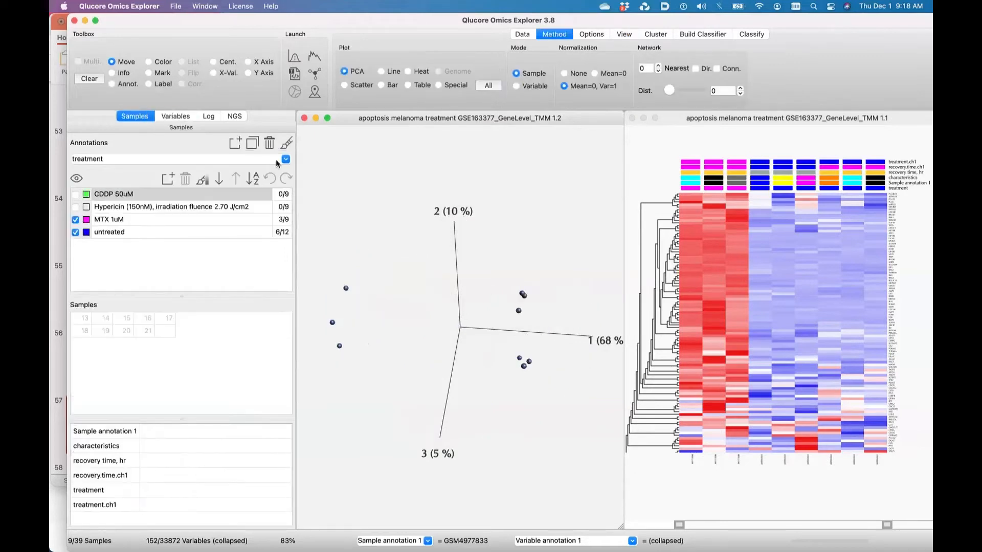
left_click(288, 143)
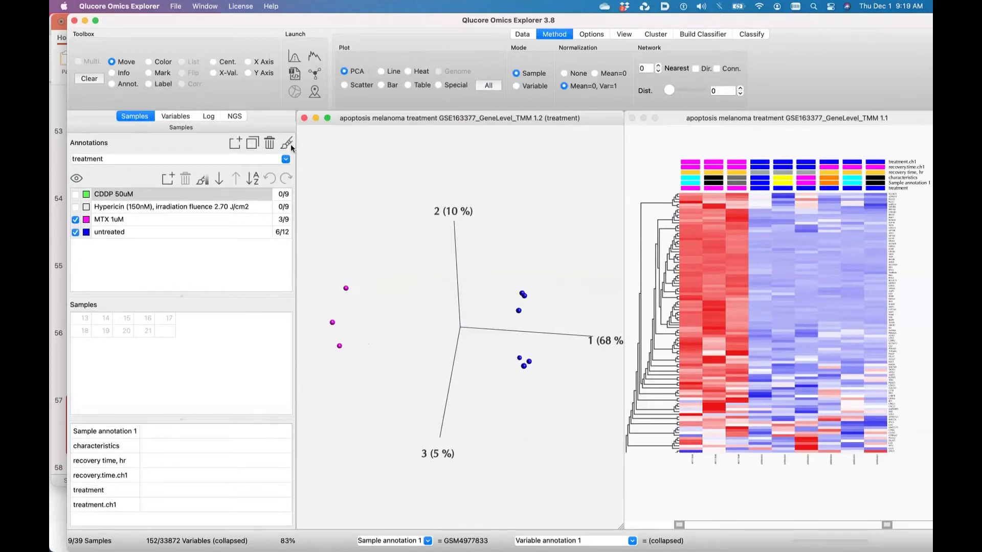
Replace the active UV response list with GSEA_HALLMARK_APOPTOSIS as the only variable list used in the plots.
left_click(186, 115)
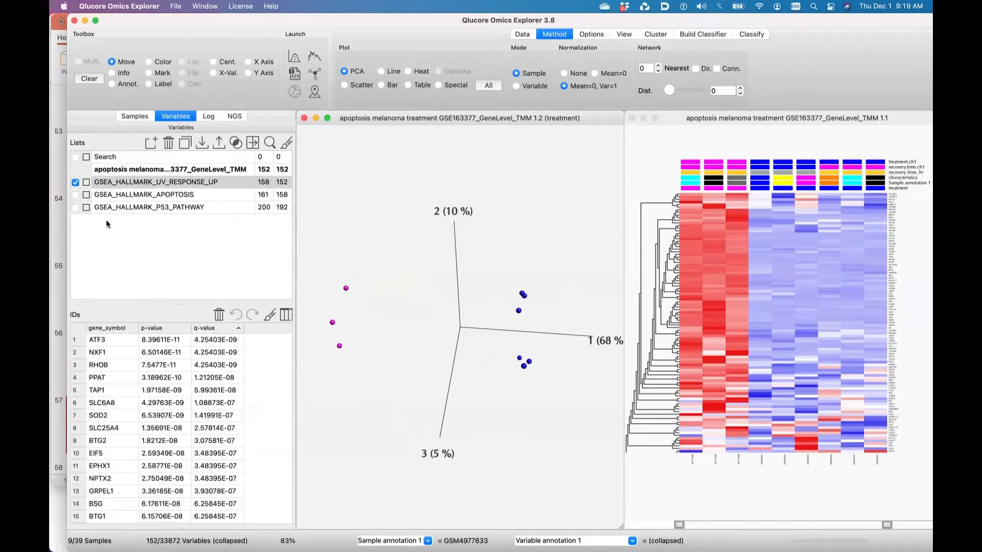
left_click(76, 194)
left_click(76, 182)
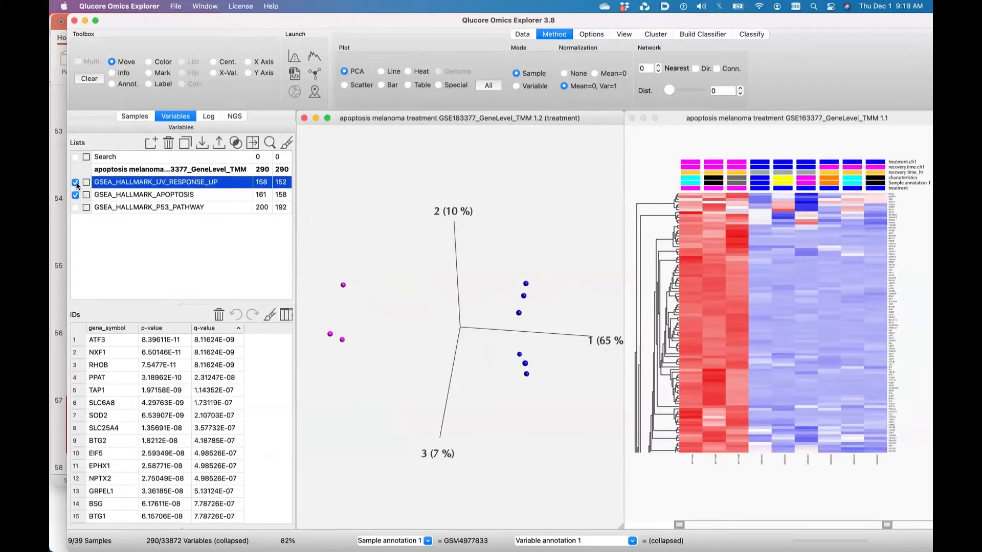
left_click(134, 198)
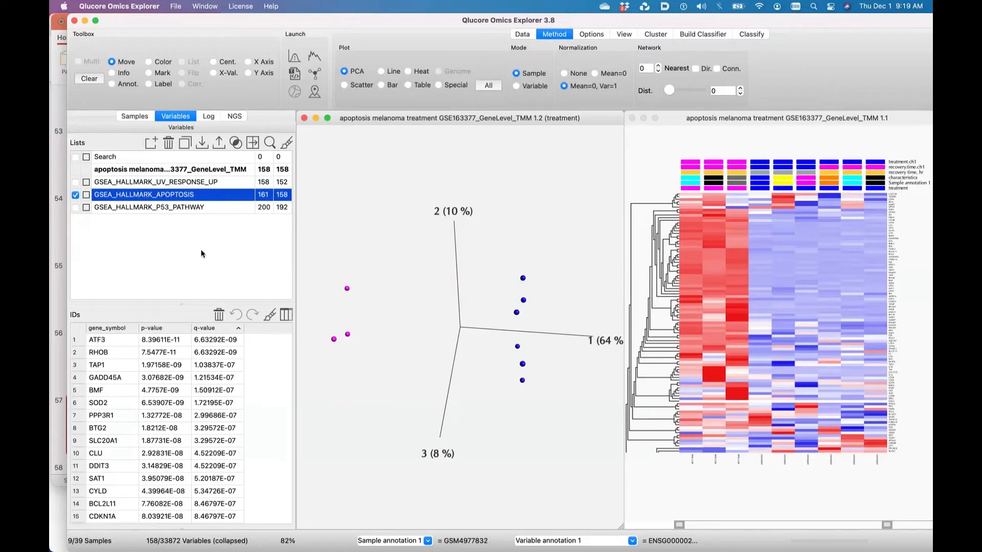
Color the GSEA_HALLMARK_P53_PATHWAY list yellow and make it the only active variable list instead of the apoptosis list.
left_click(87, 209)
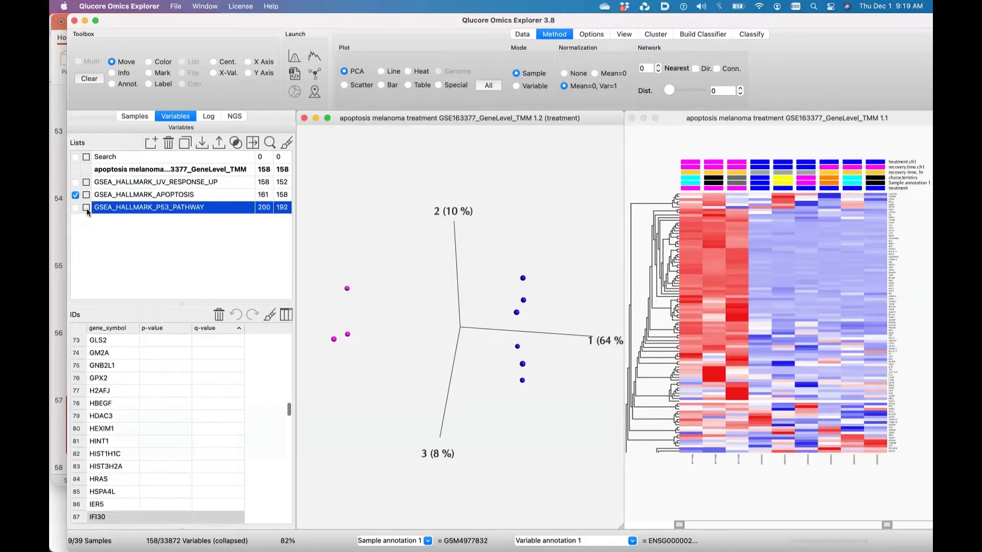
left_click(86, 207)
left_click(75, 208)
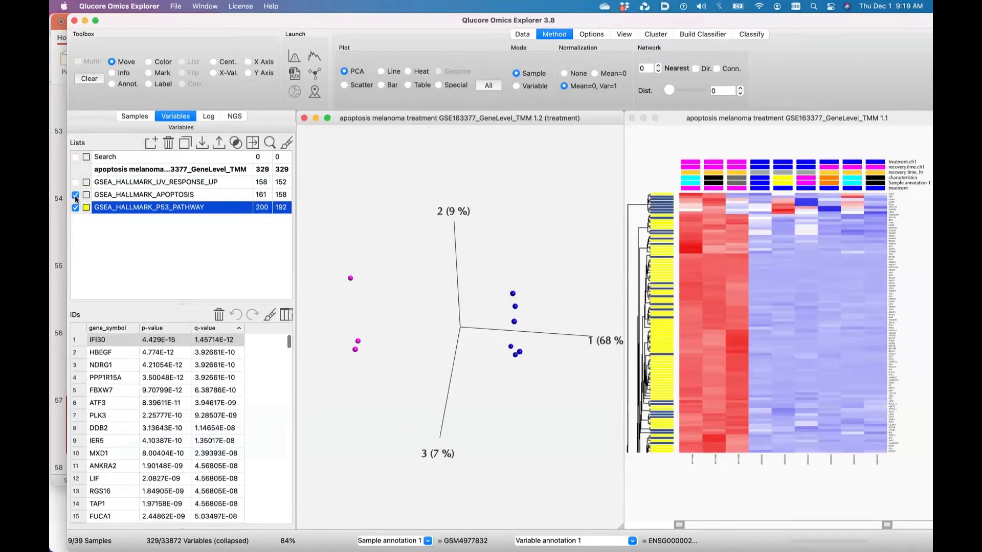
left_click(75, 196)
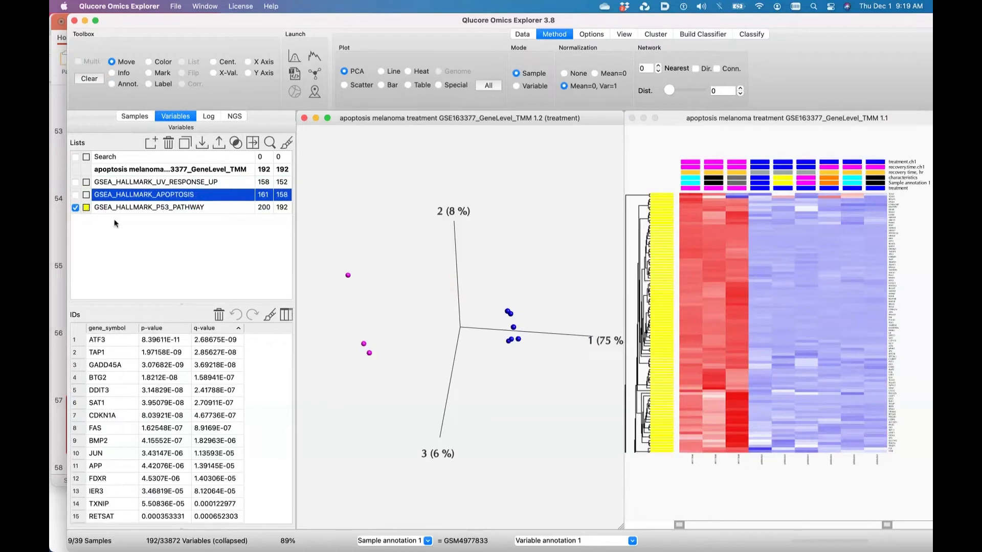
mouse_move(50, 295)
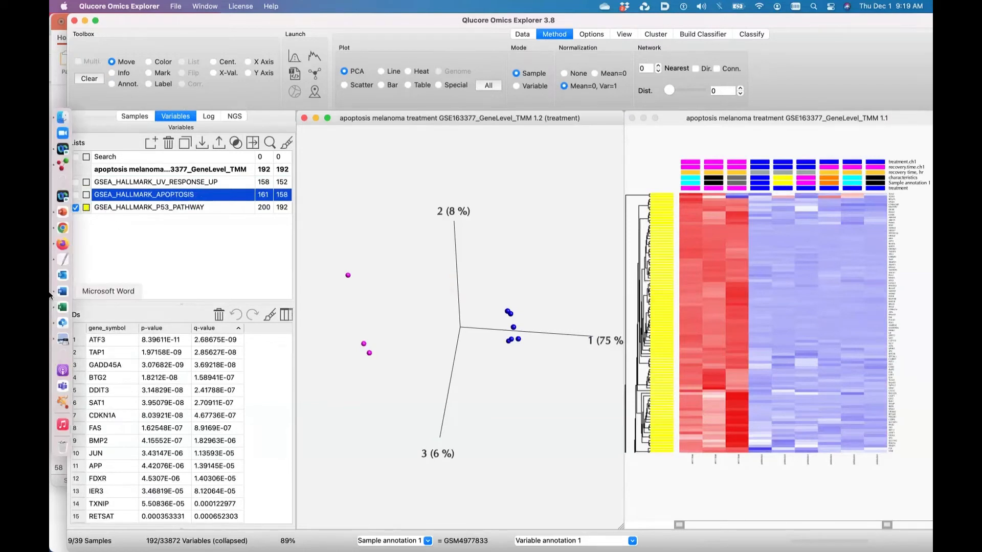
left_click(63, 259)
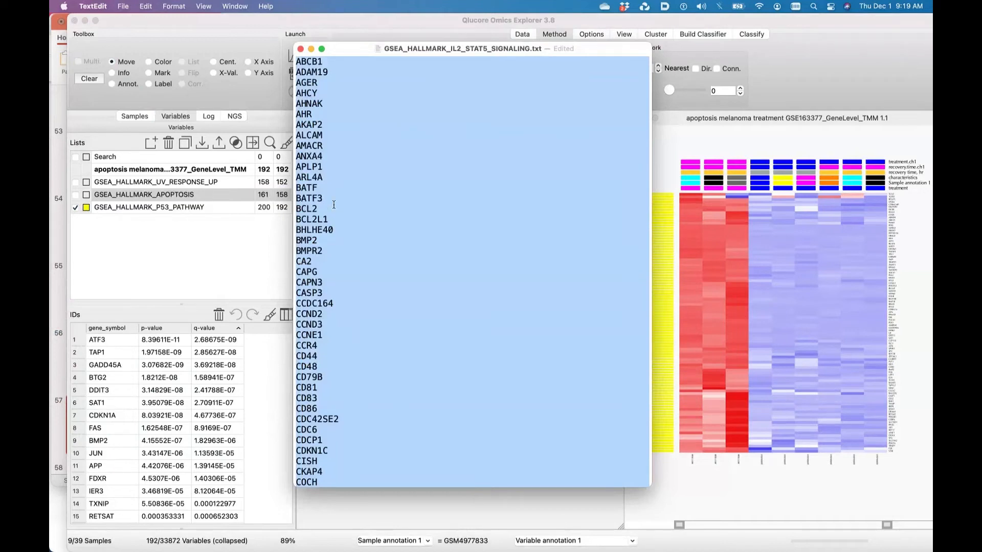
left_click(200, 198)
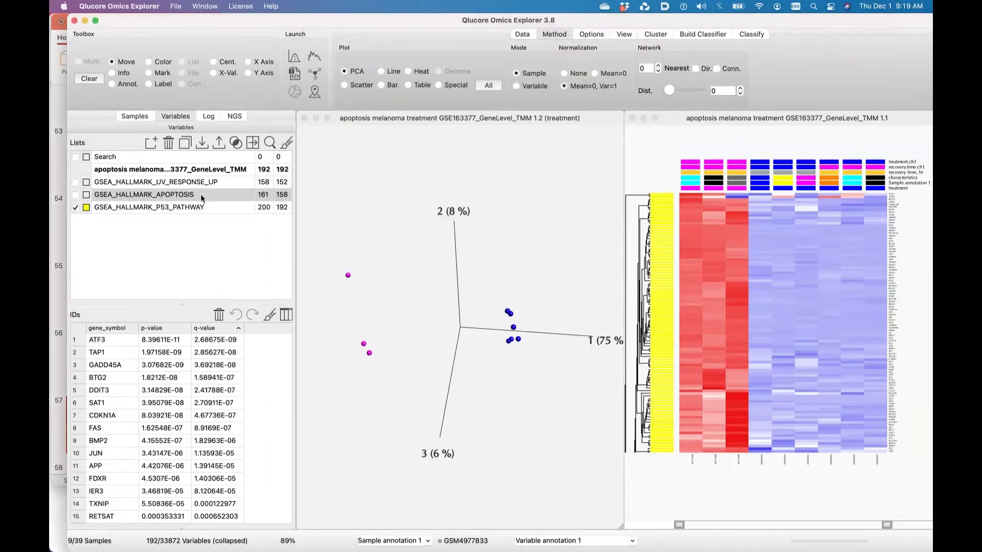
Copy the list contents of GSEA_HALLMARK_P53_PATHWAY.
left_click(110, 208)
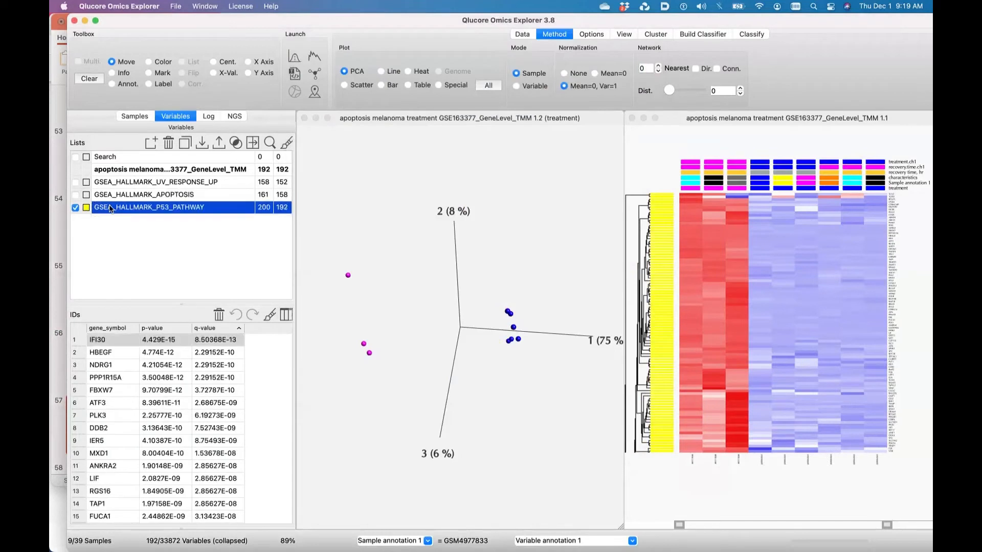
right_click(110, 208)
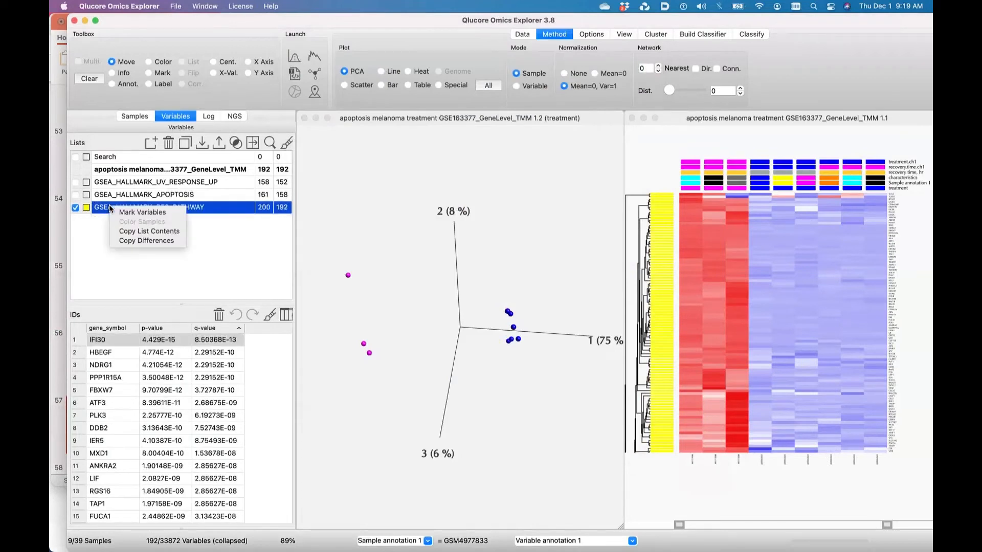
left_click(134, 233)
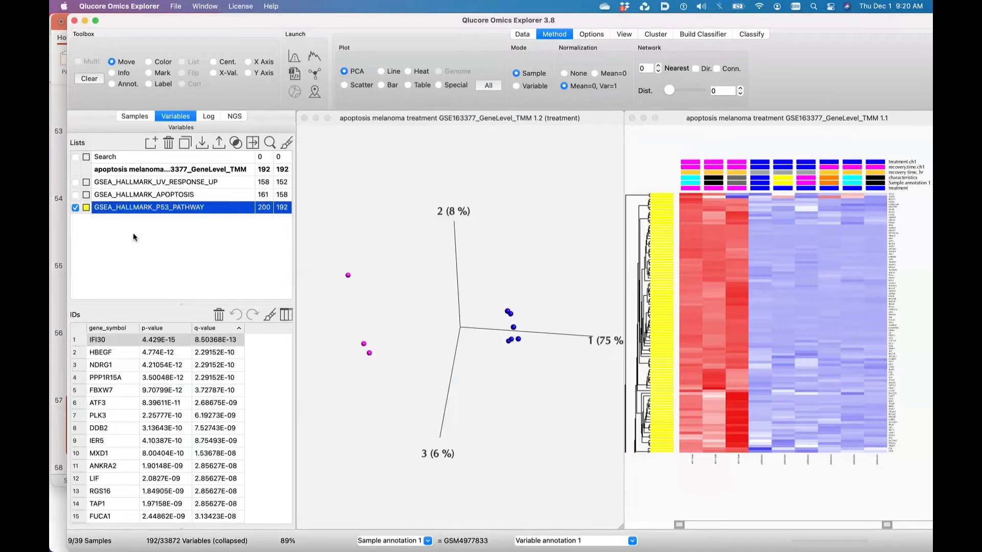
Switch to Google Chrome and paste the copied P53 pathway genes into the NDEx Integrated Query gene list, matching its style.
mouse_move(55, 230)
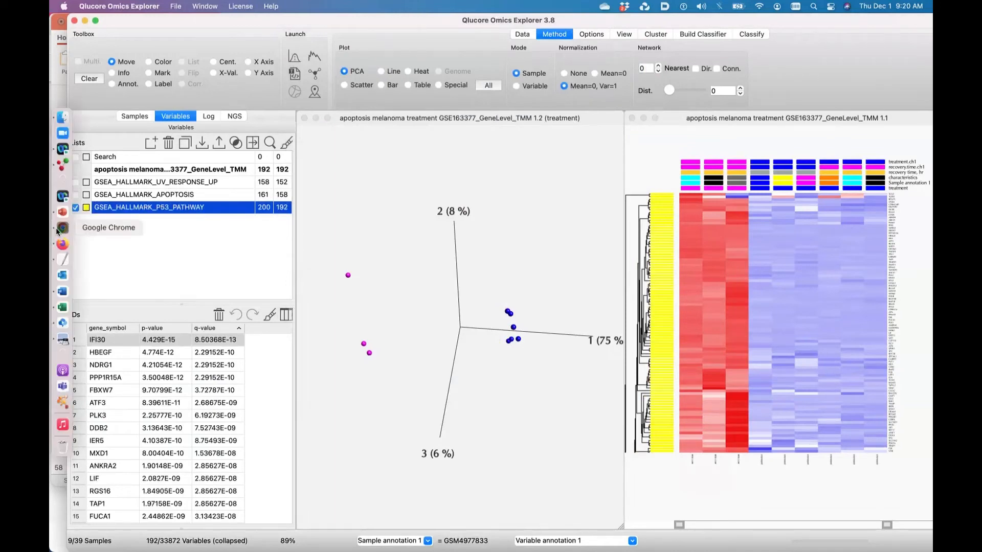
left_click(57, 231)
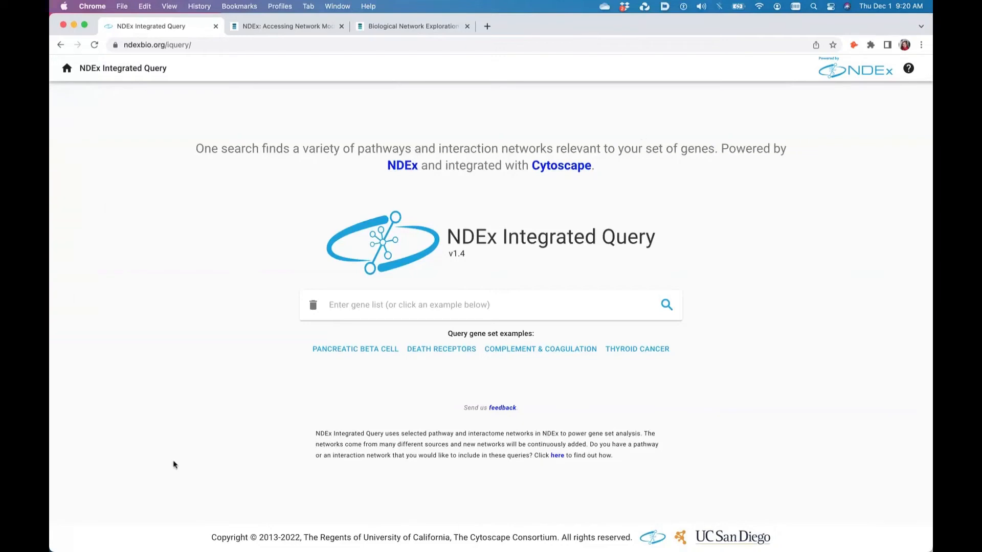
right_click(344, 306)
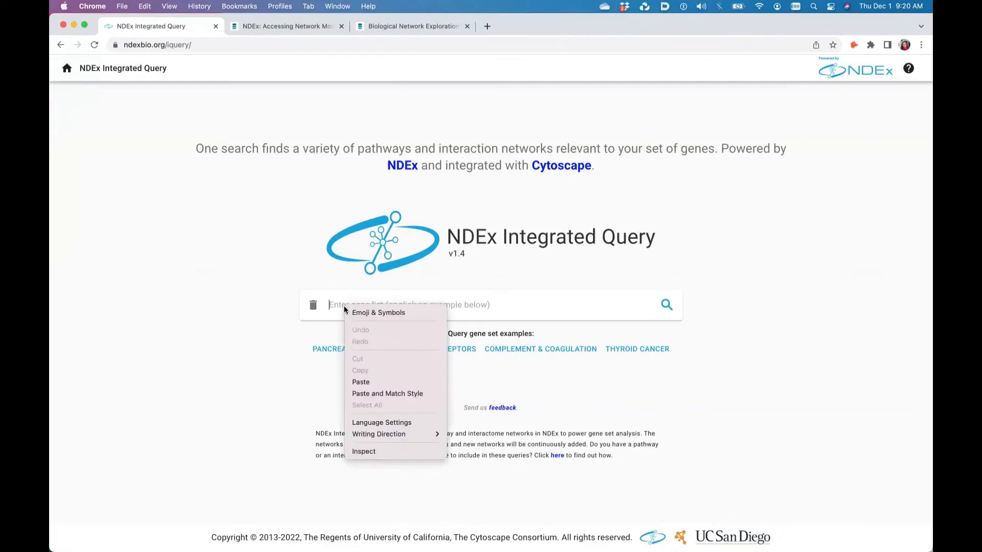
left_click(387, 394)
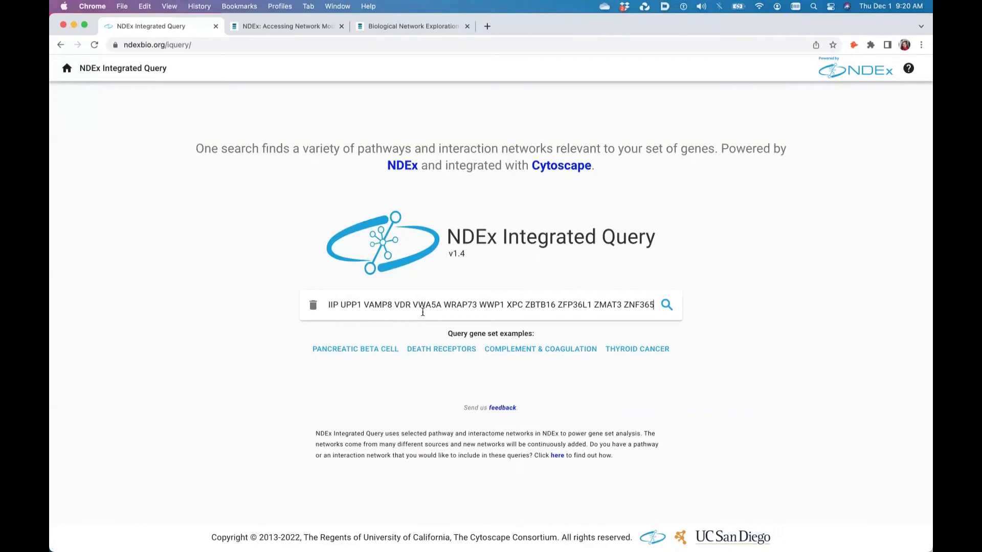
Run the integrated query on the P53 pathway genes and look through the curated pathway results.
left_click(667, 307)
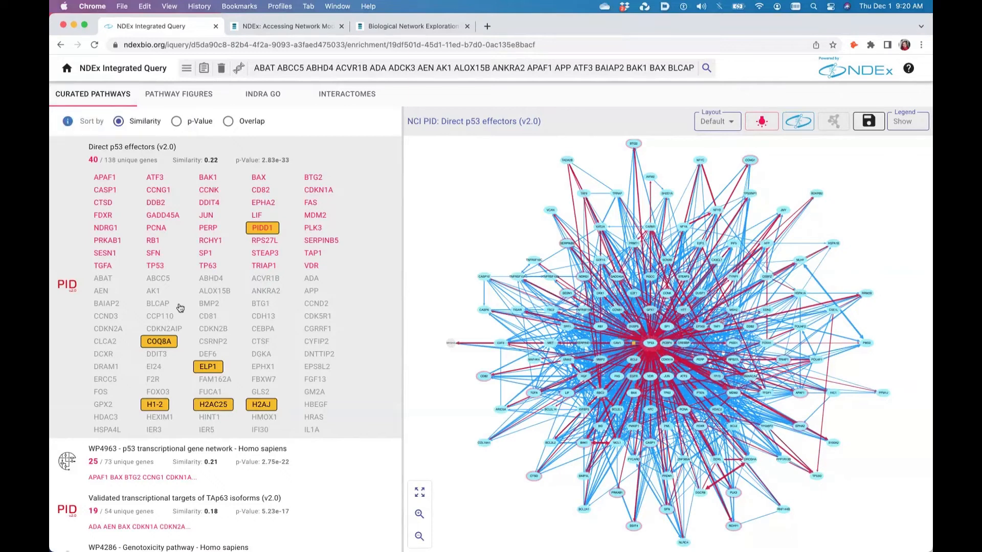
scroll(180, 308, "down", 10)
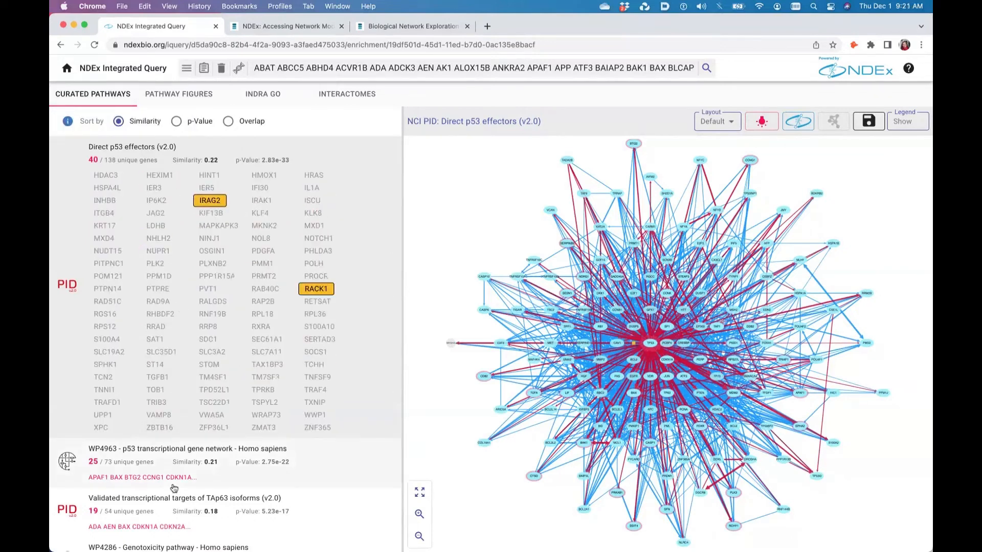
scroll(173, 481, "down", 15)
scroll(174, 488, "down", 1)
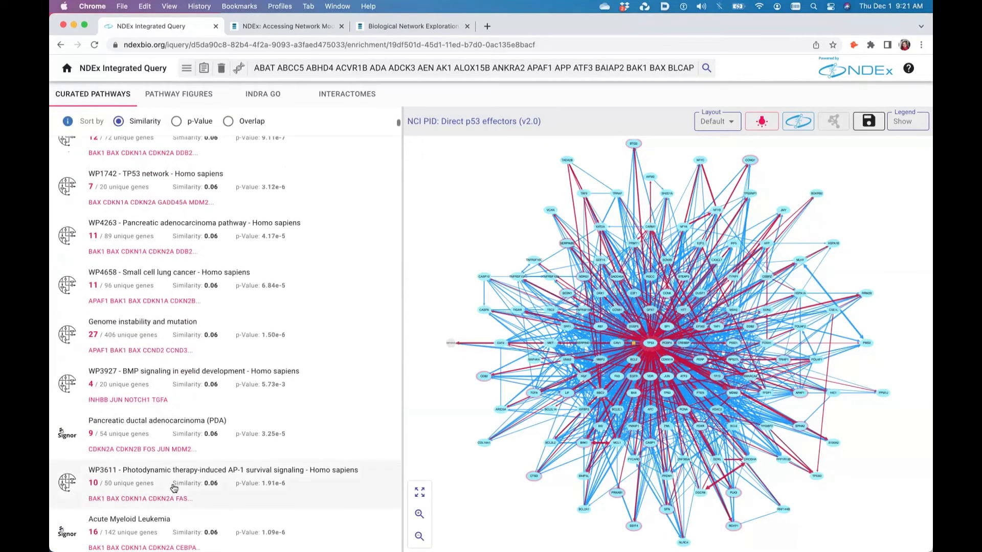
scroll(173, 488, "up", 15)
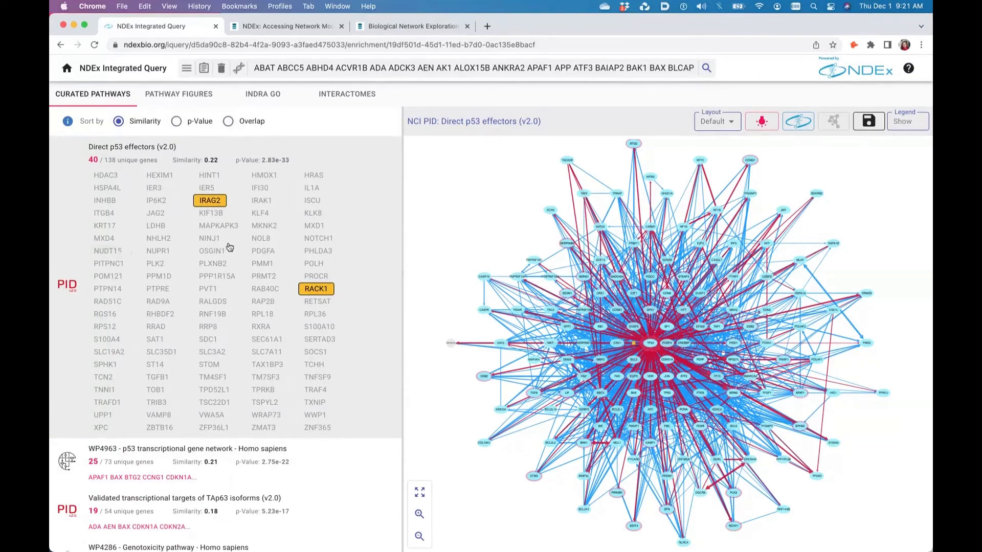
scroll(228, 237, "up", 5)
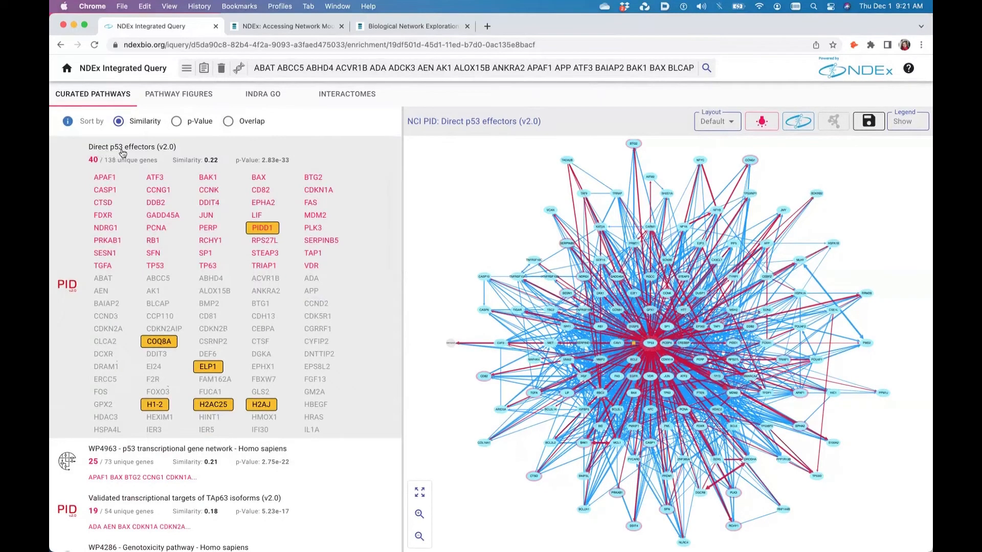
Review the matched and unmatched genes of Direct p53 effectors (v2.0), inspect its network up close and fit the whole network in view.
scroll(124, 324, "down", 3)
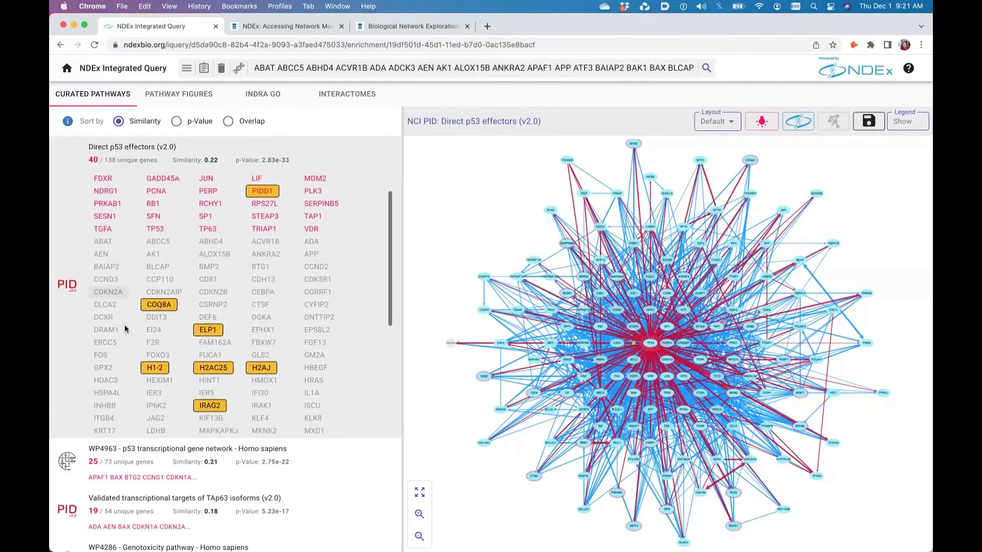
scroll(141, 433, "down", 1)
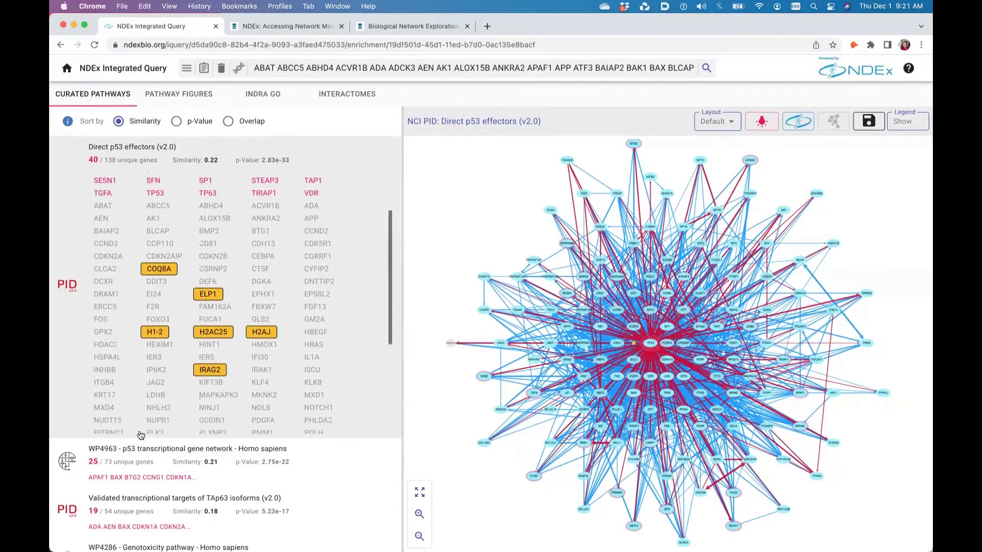
scroll(140, 479, "down", 1)
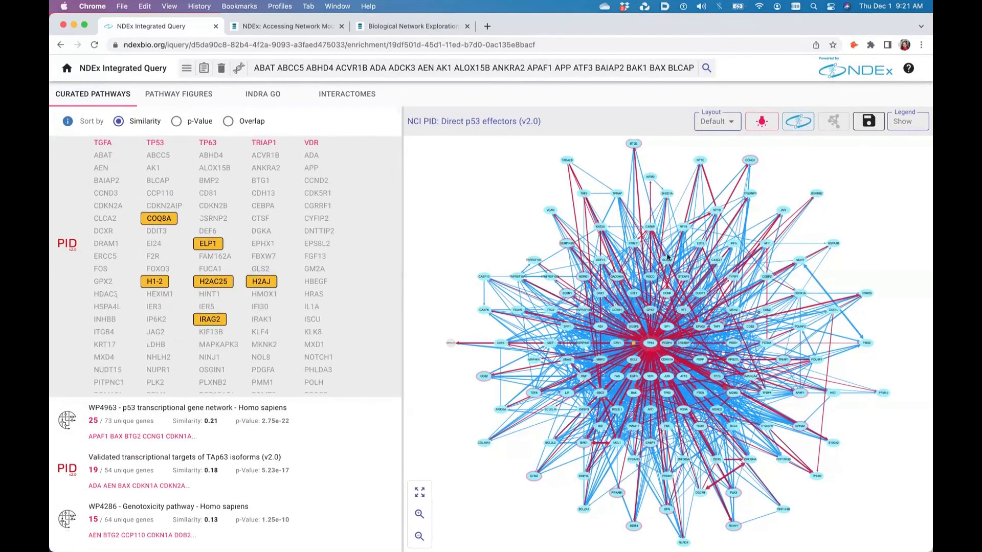
scroll(556, 268, "up", 1)
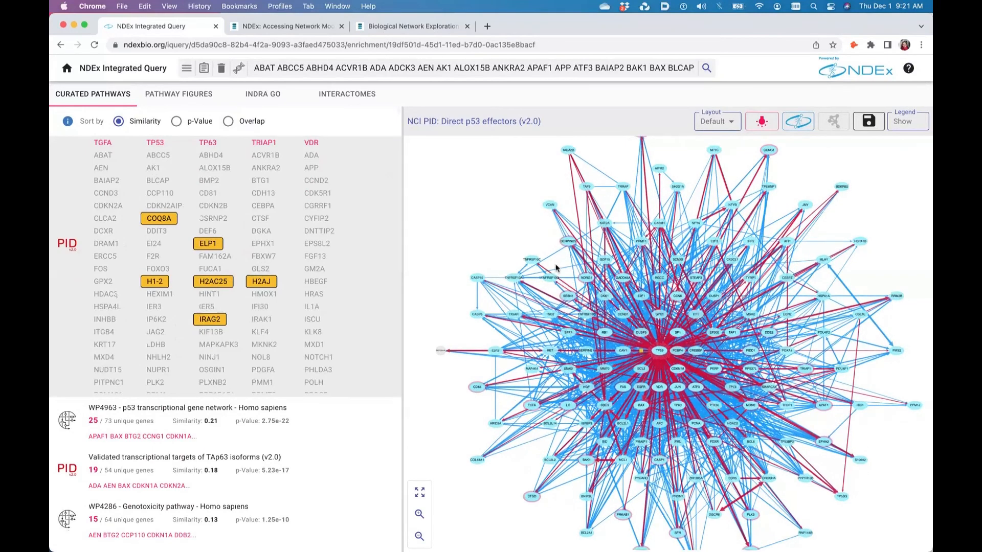
scroll(556, 268, "up", 10)
left_click(421, 497)
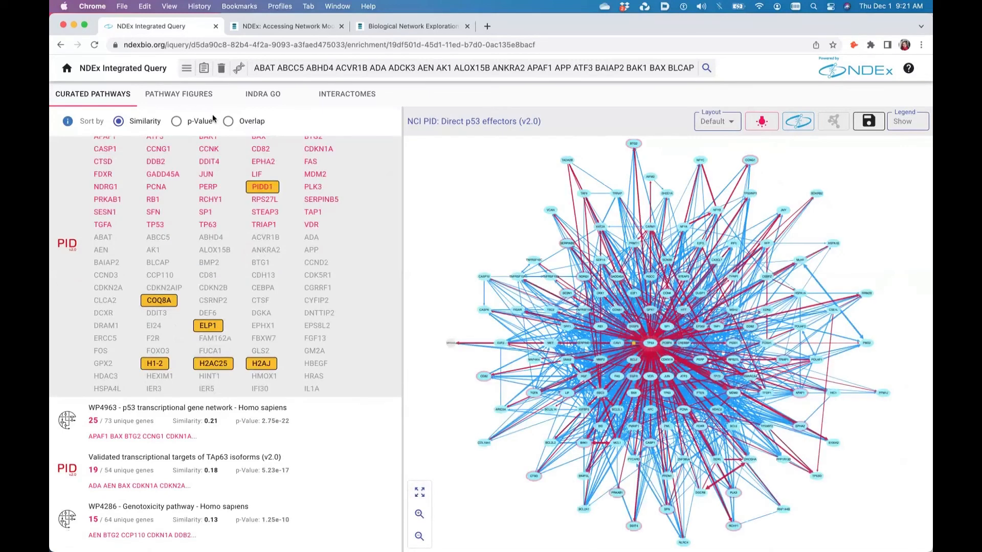
Move an outer node of the p53 effectors network closer to its upper nodes and check the note on the PIDD1 query gene.
left_click_drag(550, 211, 449, 200)
left_click_drag(537, 220, 594, 207)
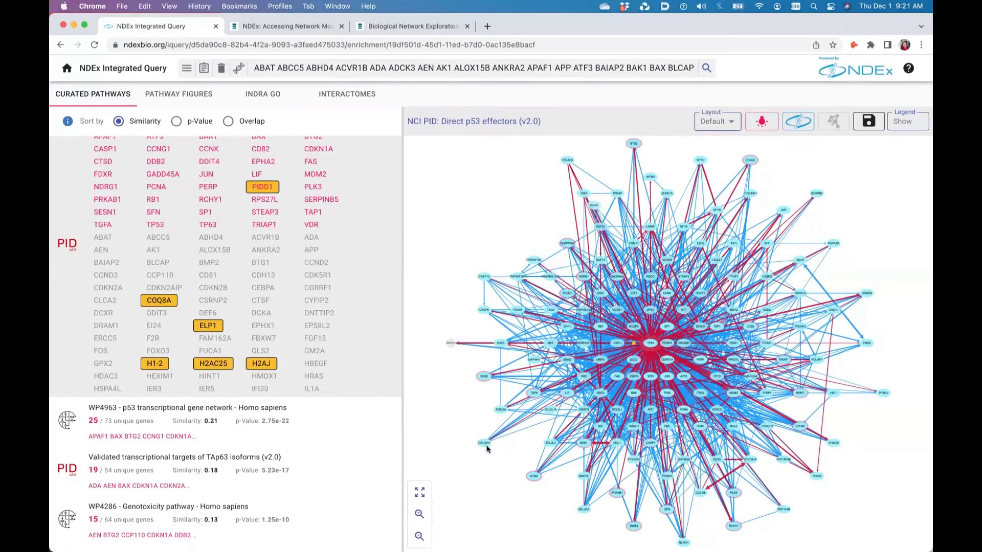
mouse_move(258, 191)
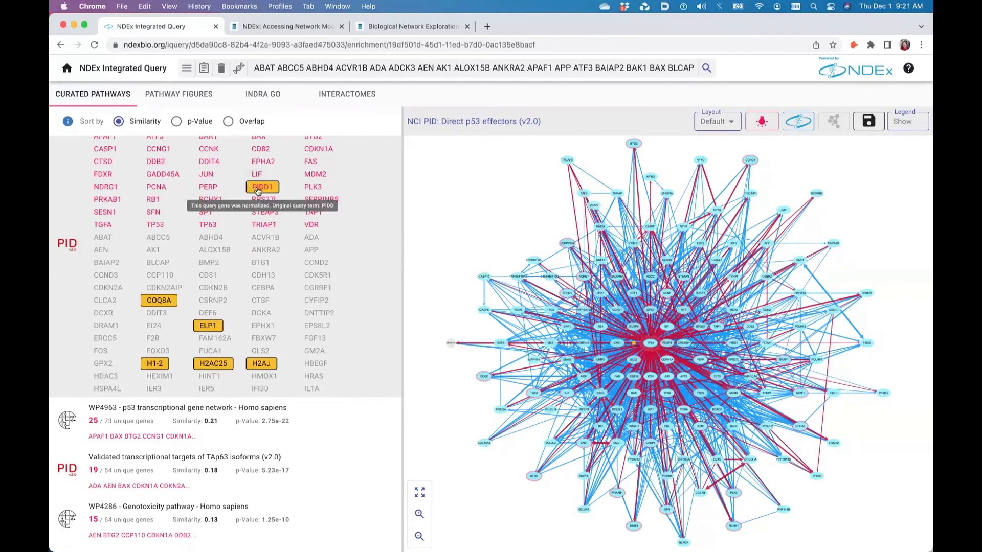
scroll(258, 190, "up", 2)
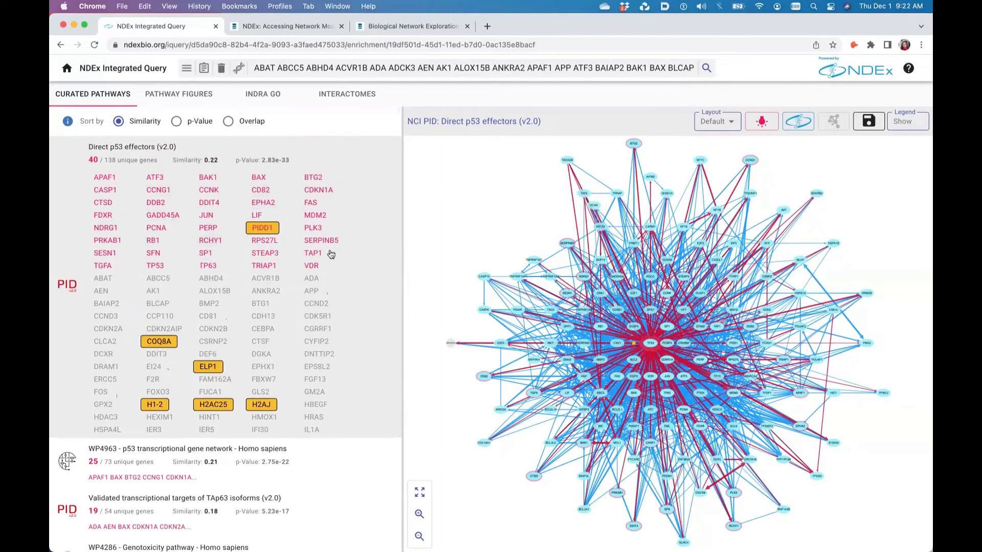
Turn the query gene highlighting off and on again in the network, and view the available layout options without changing the layout.
left_click(767, 123)
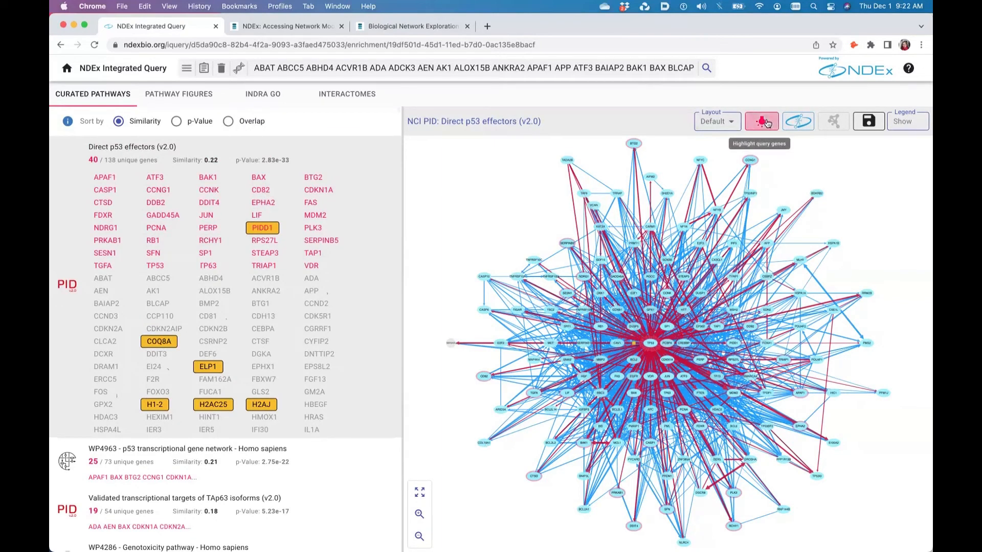
left_click(768, 123)
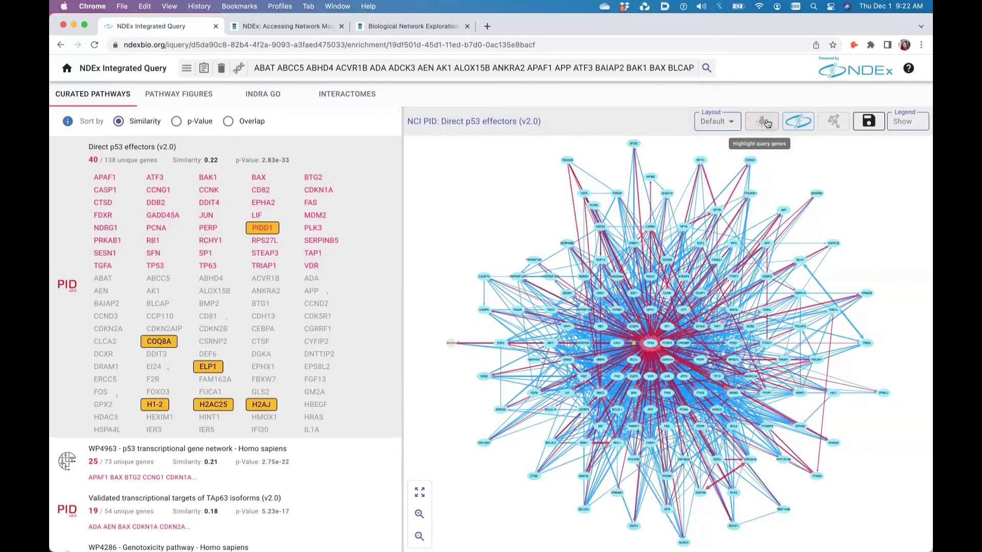
left_click(768, 123)
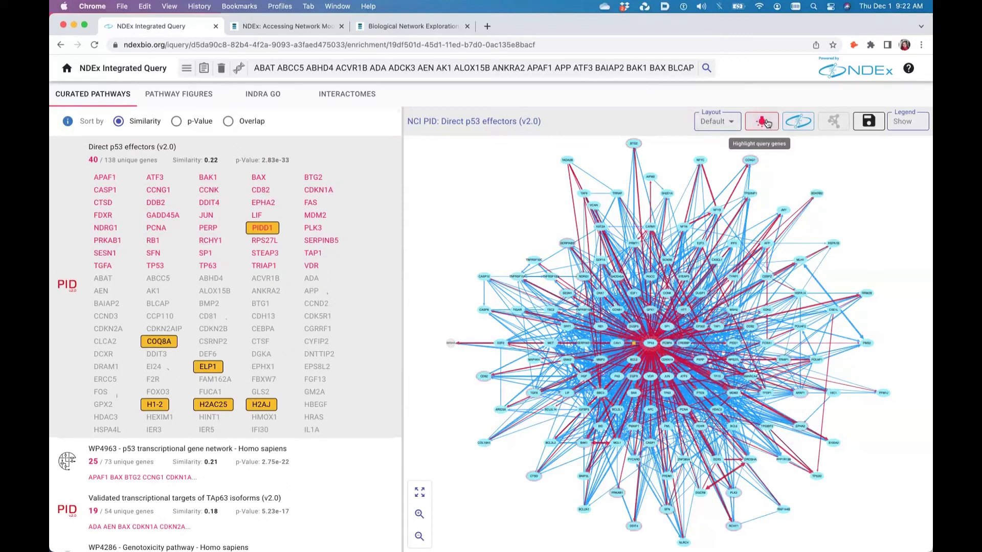
left_click(727, 128)
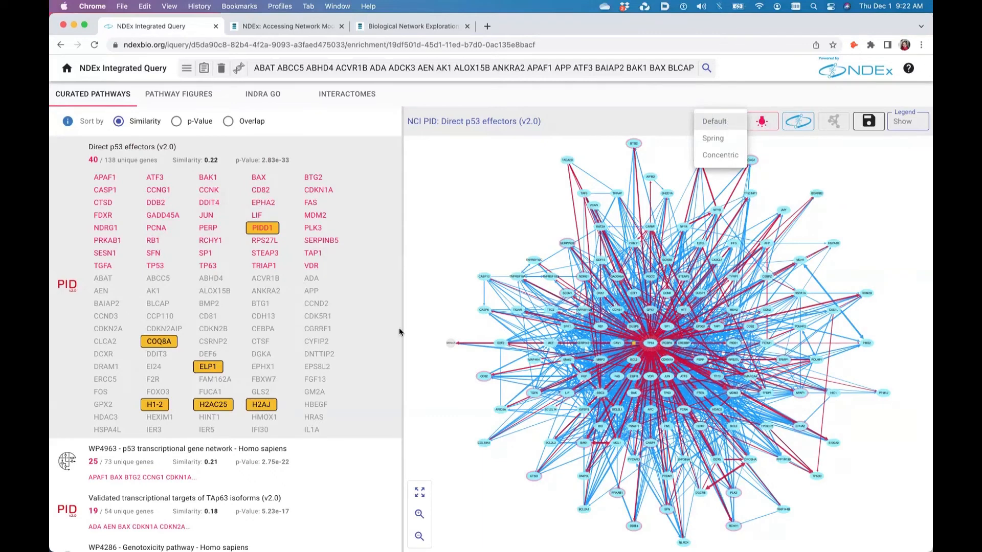
left_click(424, 228)
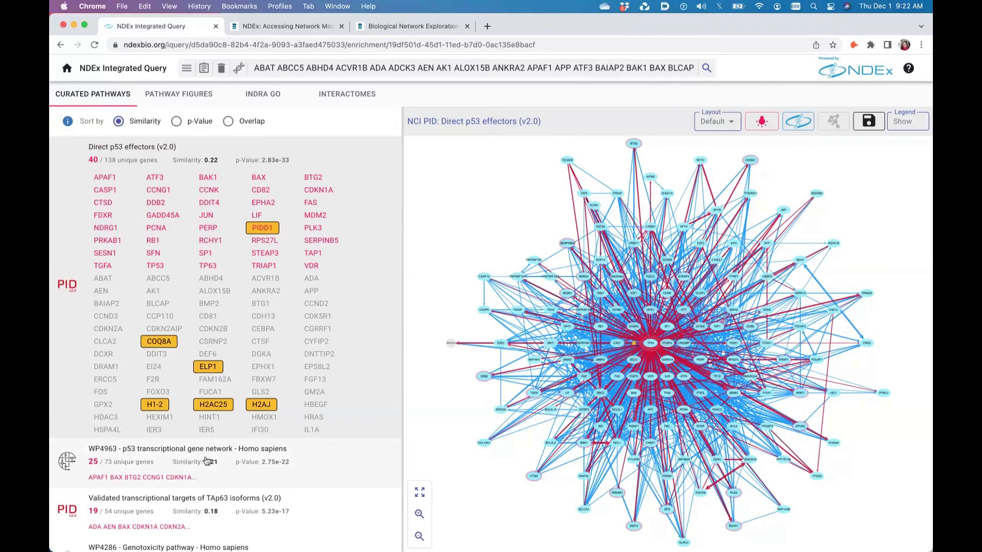
Sort the curated pathways by p-Value and switch the sorting to Overlap.
scroll(207, 462, "down", 1)
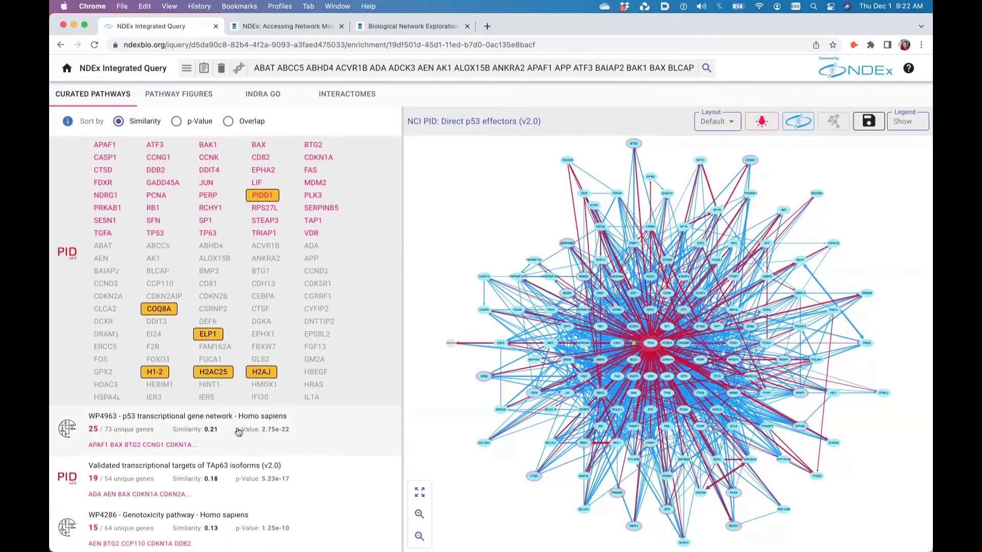
scroll(235, 432, "up", 1)
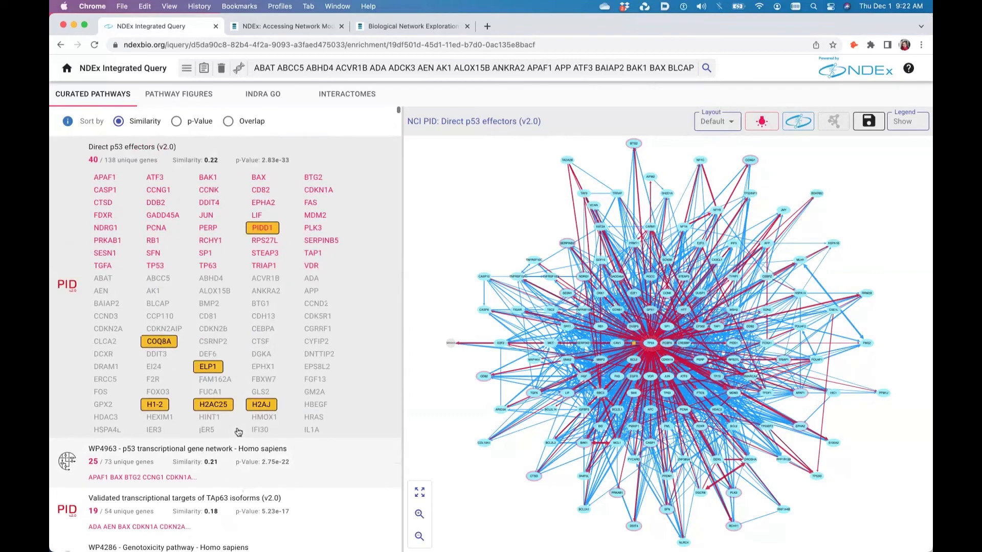
left_click(176, 125)
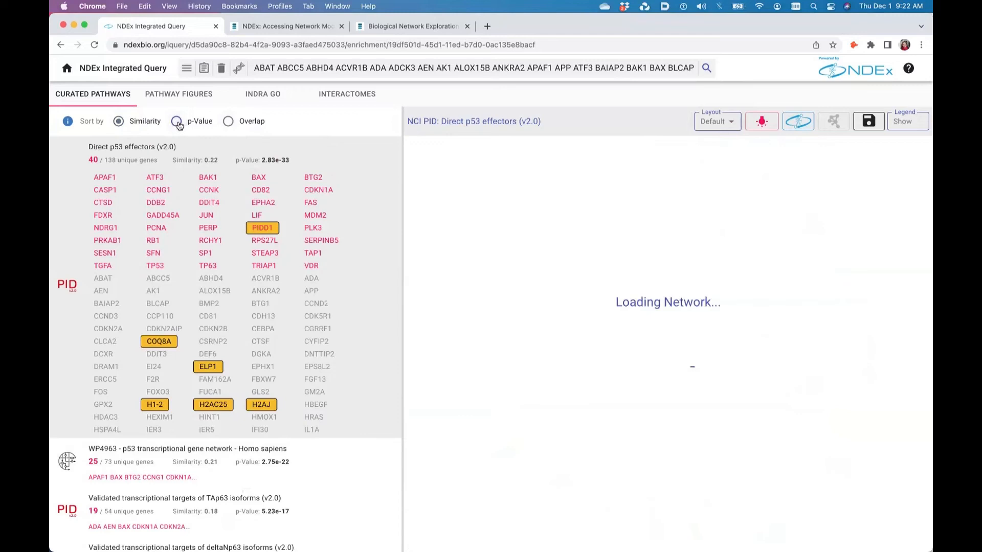
left_click(176, 122)
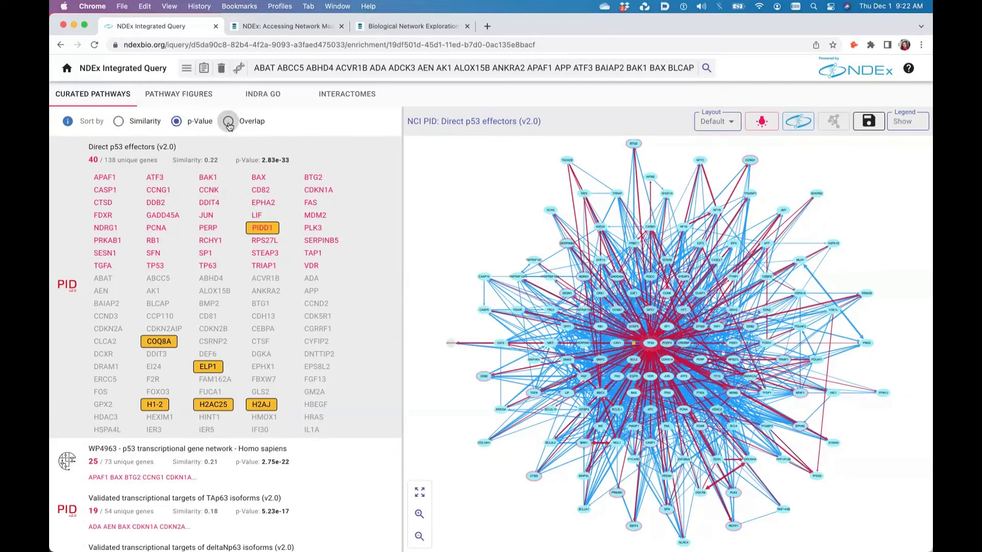
left_click(228, 122)
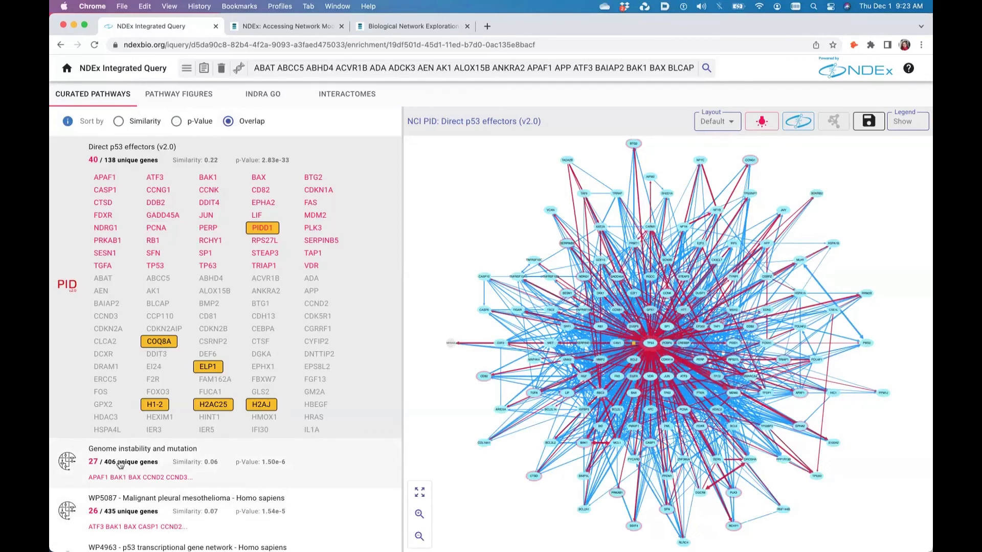
View the gene list of the first pathway figure, on TP53 mutated renal carcinoma cells, and open the INDRA GO results.
left_click(182, 97)
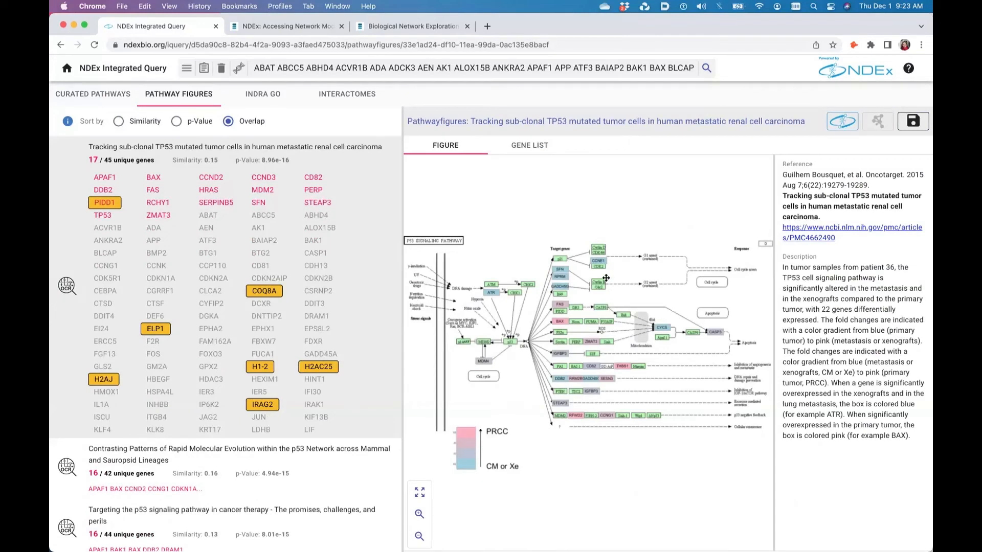
left_click(534, 147)
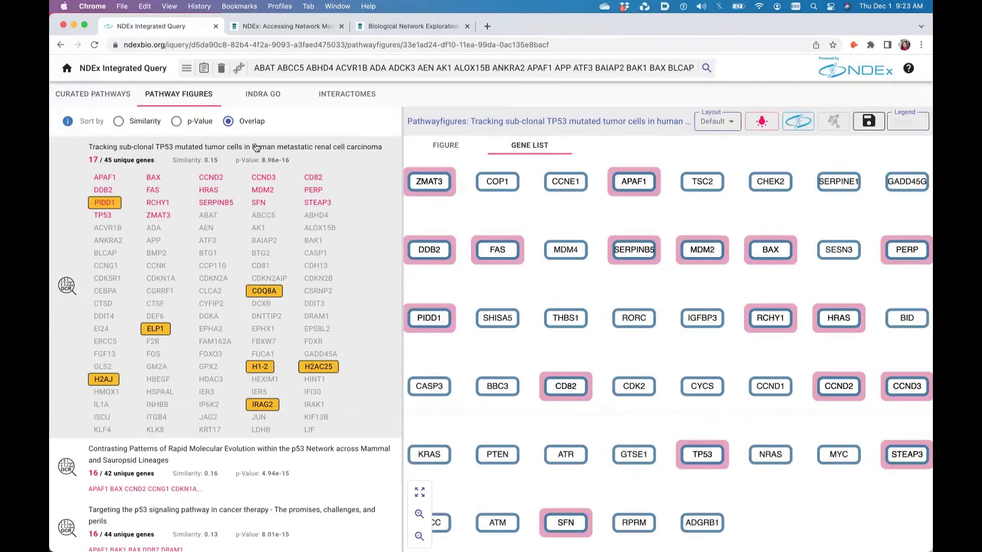
left_click(263, 96)
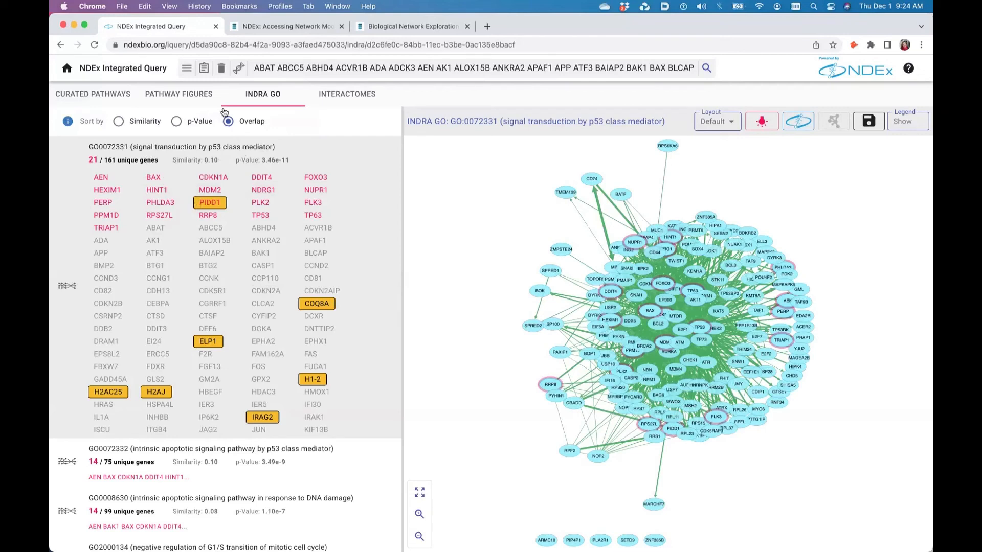
Look through the Interactomes results and view the descriptions of BioGRID: Protein-Protein Interactions (H. sapiens) and IMEx/IntAct Coronavirus Dataset, full detail.
left_click(357, 100)
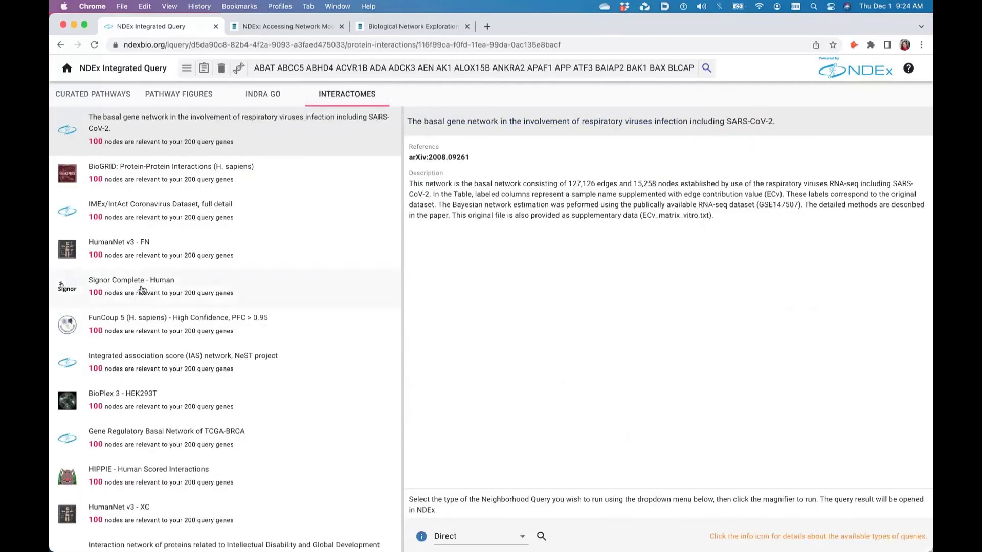
scroll(143, 290, "down", 5)
scroll(143, 290, "up", 5)
scroll(122, 220, "down", 6)
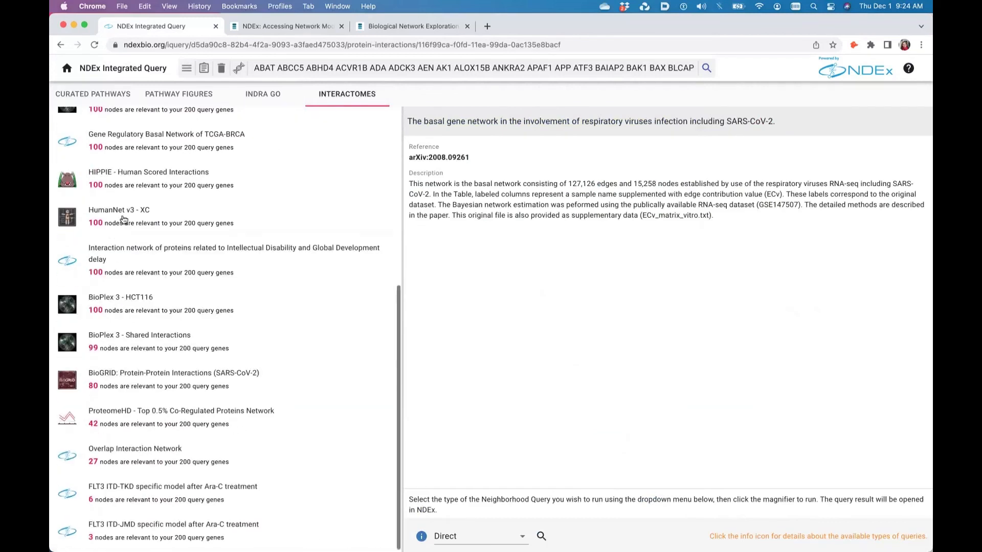
scroll(123, 219, "up", 6)
left_click(126, 173)
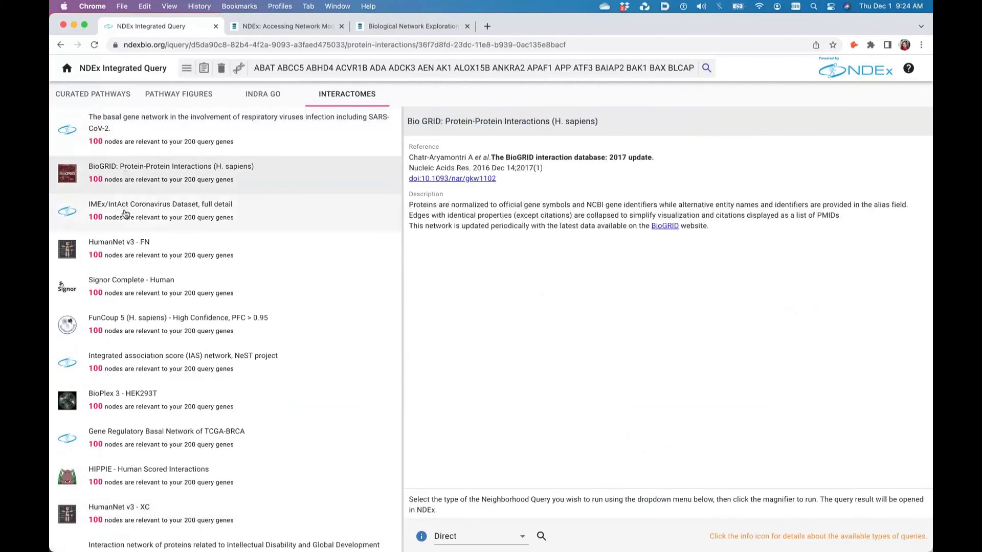
left_click(126, 214)
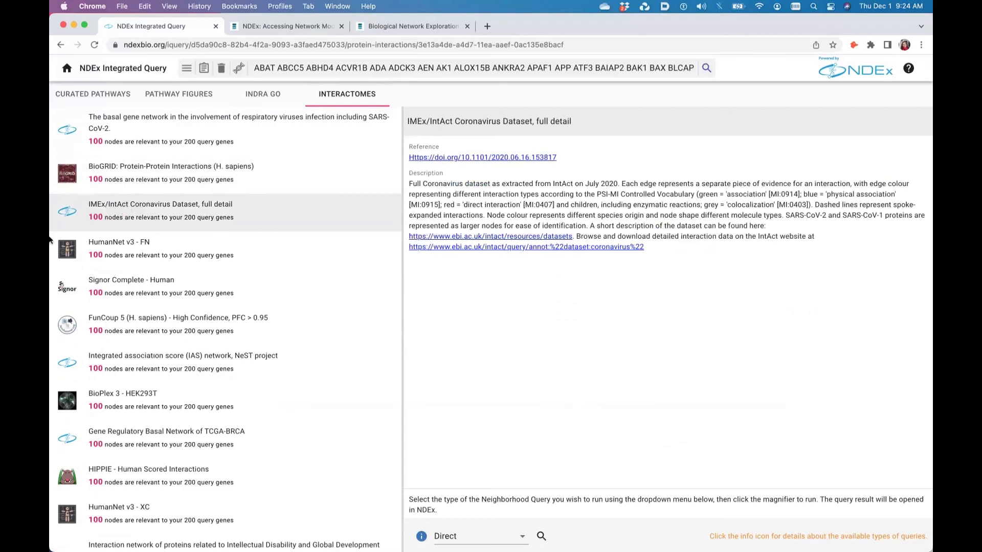
Switch to PowerPoint and start the slide show from the Takeaways slide, slide 58.
mouse_move(50, 290)
mouse_move(51, 175)
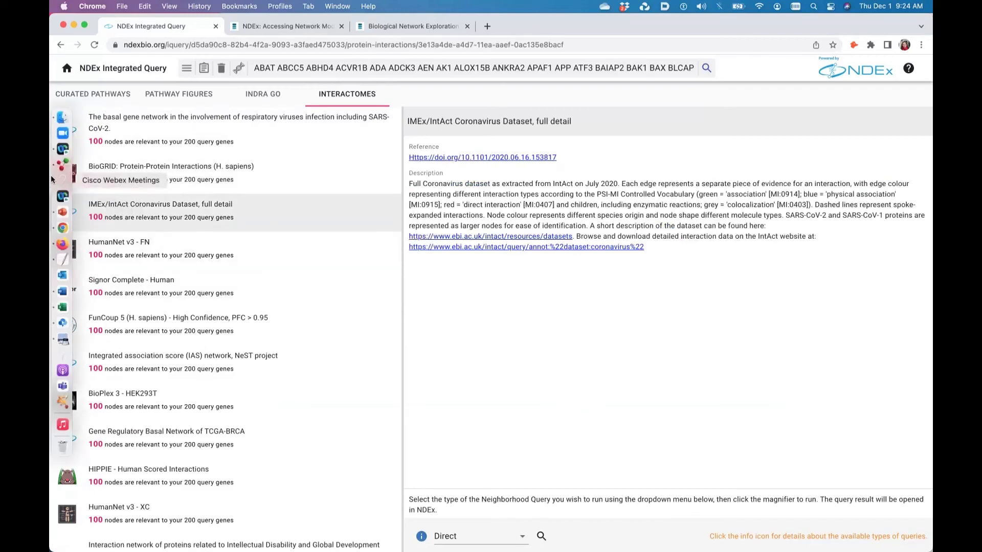
left_click(62, 213)
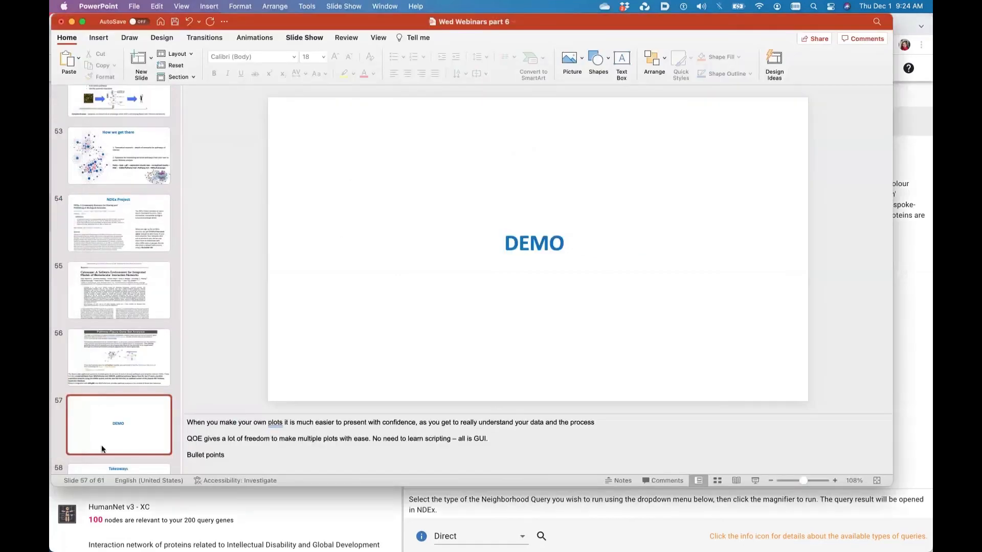
scroll(137, 410, "down", 5)
left_click(124, 241)
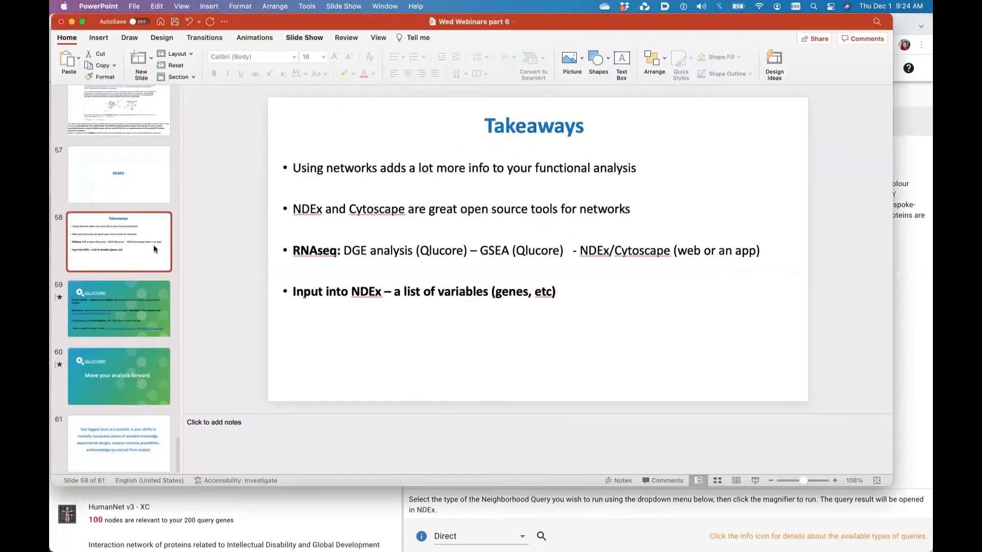
left_click(755, 480)
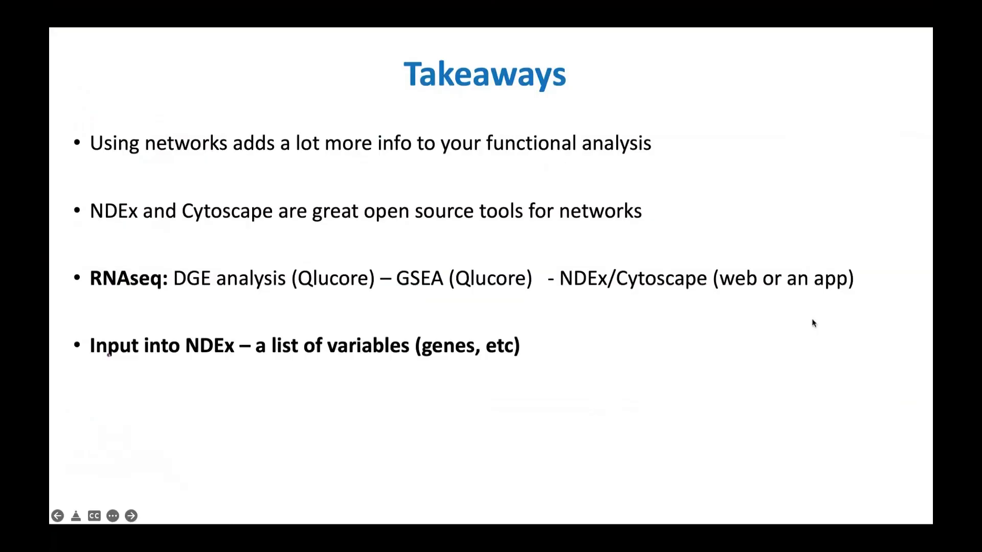